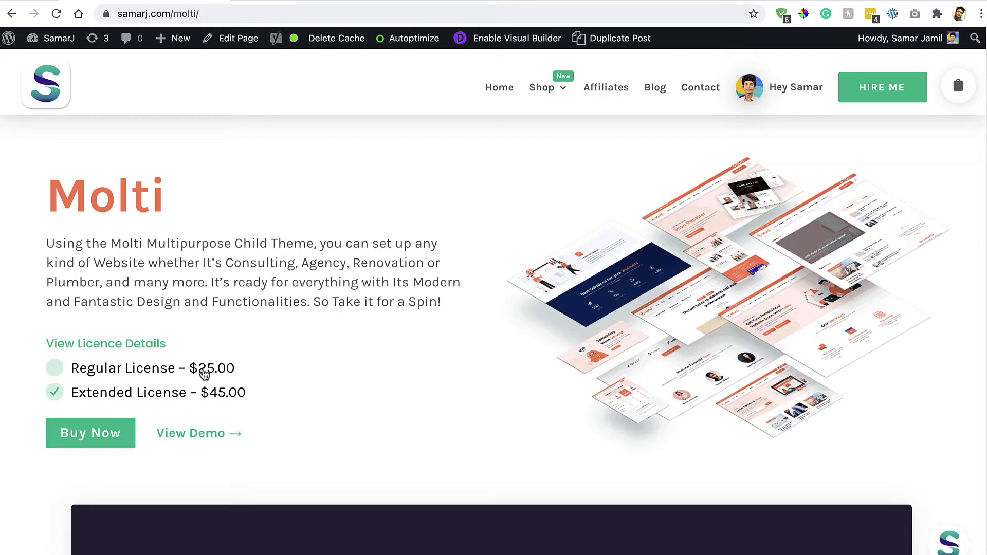
Choose the Molti Extended License, review its licence details, and add it to the cart.
{"action": "left_click", "coordinate": [95, 373]}
{"action": "left_click", "coordinate": [97, 390]}
{"action": "left_click", "coordinate": [150, 351]}
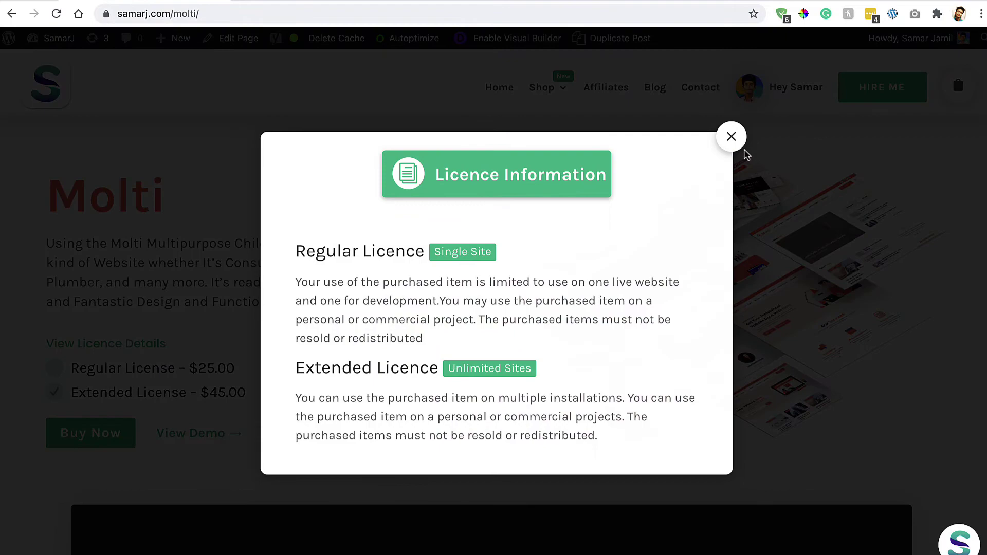
{"action": "left_click", "coordinate": [731, 136]}
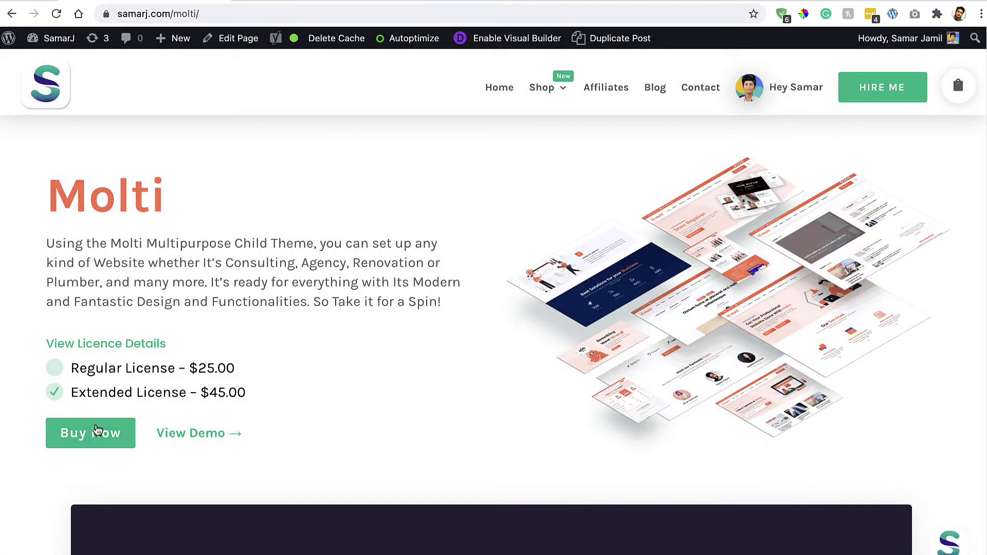
{"action": "left_click", "coordinate": [97, 431]}
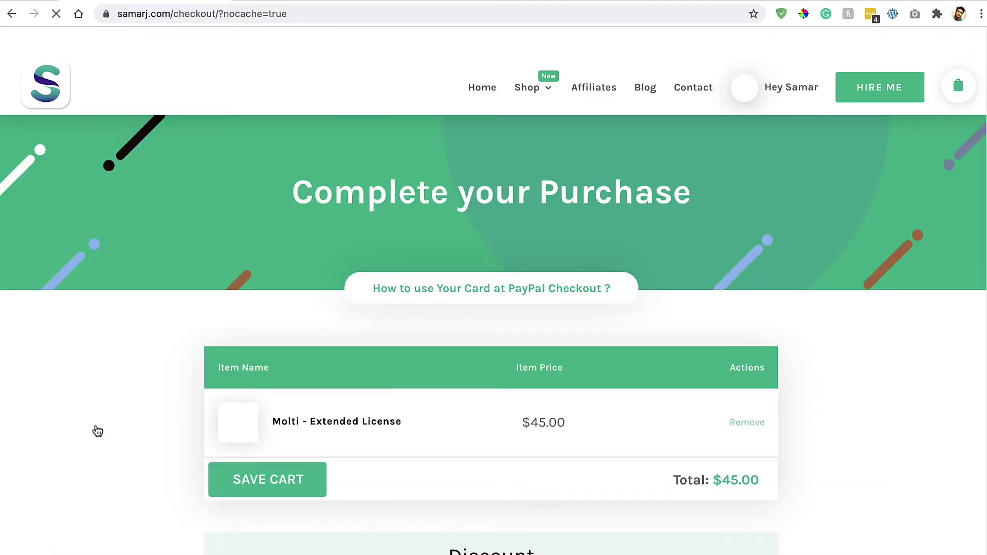
Copy the Special15 coupon code from the Coupon page.
{"action": "scroll", "coordinate": [319, 472], "scroll_direction": "down", "scroll_amount": 15}
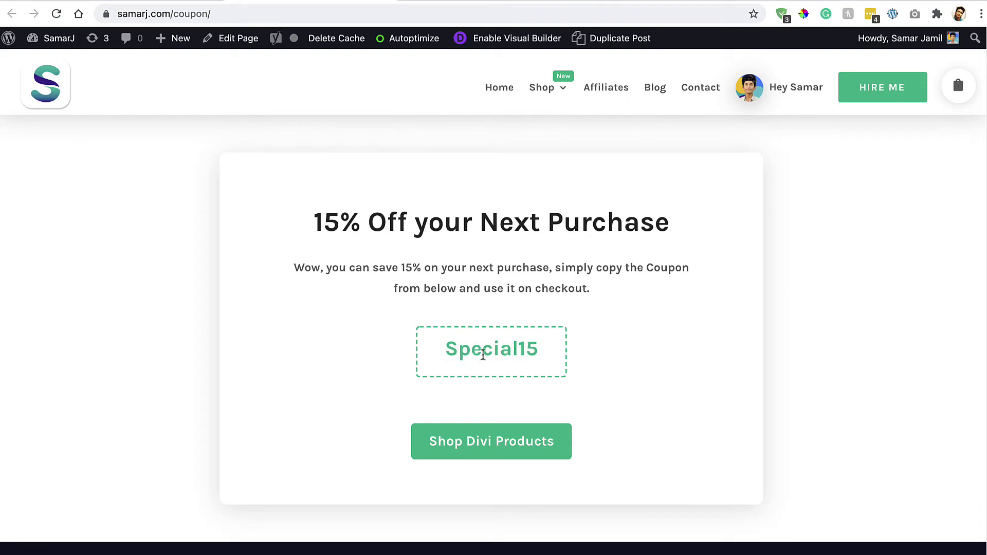
{"action": "left_click", "coordinate": [482, 355]}
{"action": "key", "text": "super+c"}
{"action": "key", "text": "super+bracketleft"}
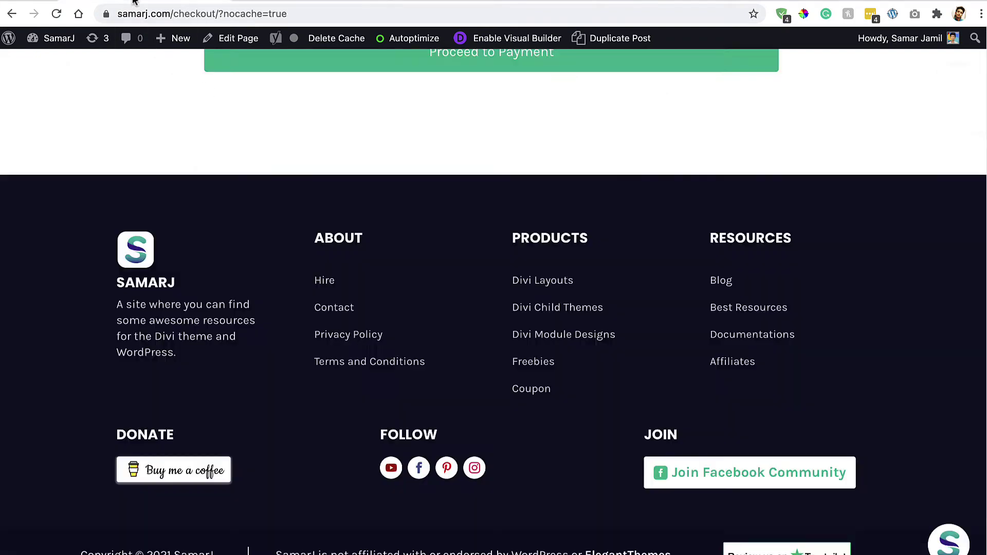
{"action": "scroll", "coordinate": [399, 156], "scroll_direction": "up", "scroll_amount": 15}
{"action": "scroll", "coordinate": [423, 171], "scroll_direction": "down", "scroll_amount": 3}
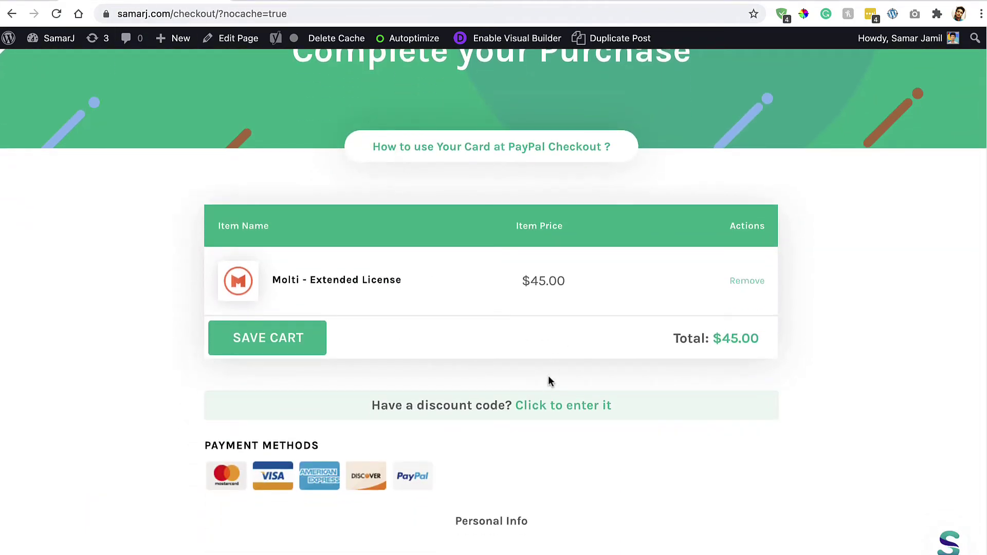
Apply coupon Special15 at checkout, reducing the total from $45.00 to $38.25.
{"action": "left_click", "coordinate": [539, 406]}
{"action": "key", "text": "super+v"}
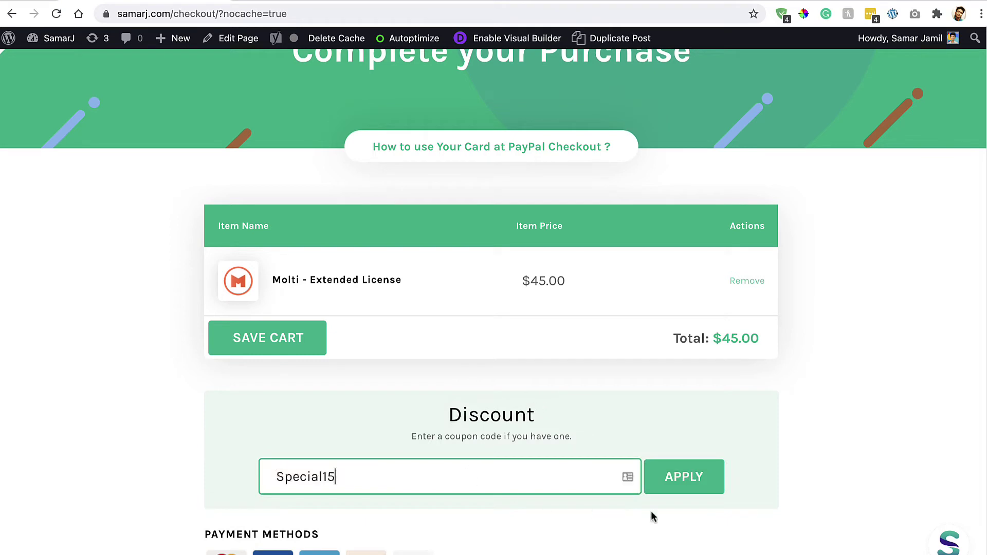
{"action": "left_click", "coordinate": [681, 493]}
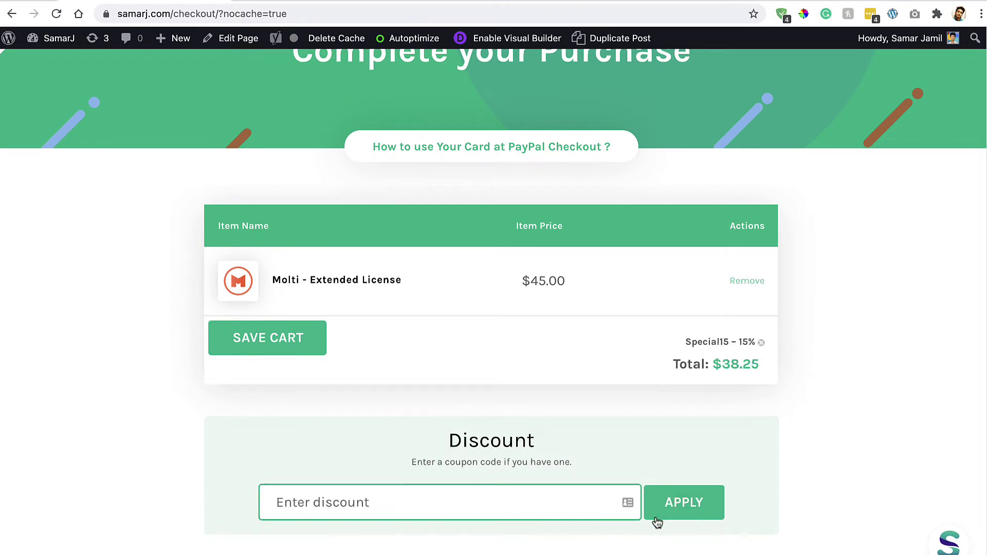
{"action": "left_click_drag", "start_coordinate": [721, 363], "coordinate": [760, 368]}
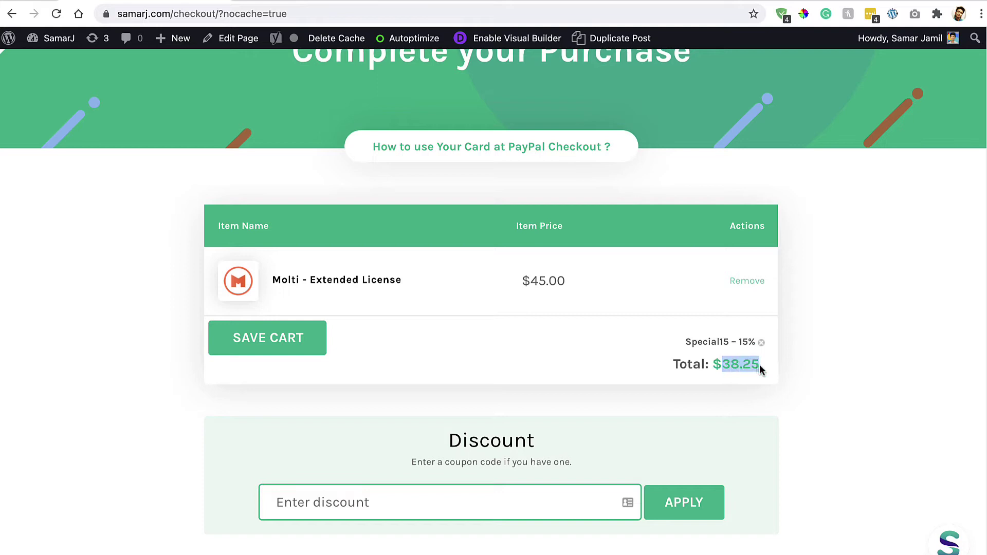
{"action": "left_click", "coordinate": [761, 370]}
In the Account Area, download the Molti - Extended License files.
{"action": "scroll", "coordinate": [760, 364], "scroll_direction": "up", "scroll_amount": 3}
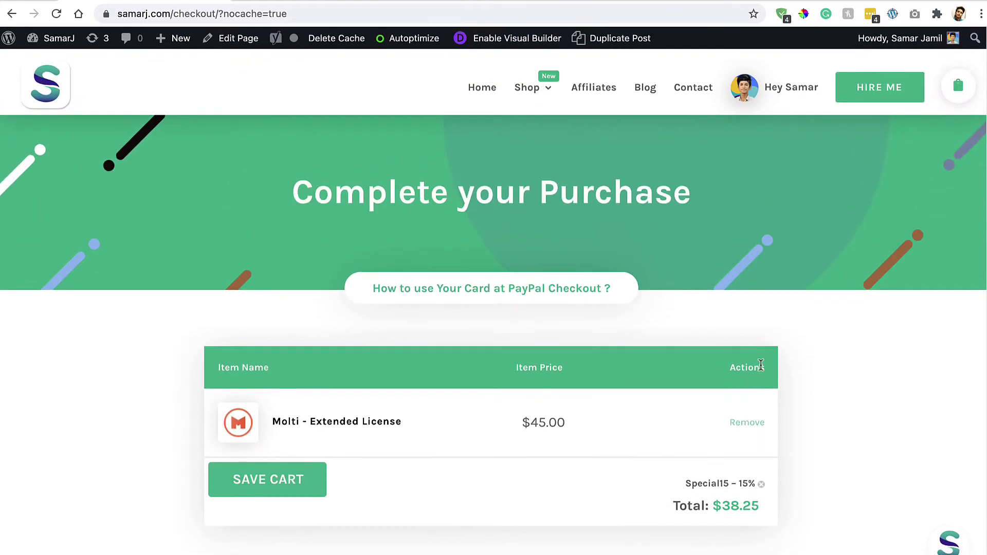
{"action": "left_click", "coordinate": [754, 90]}
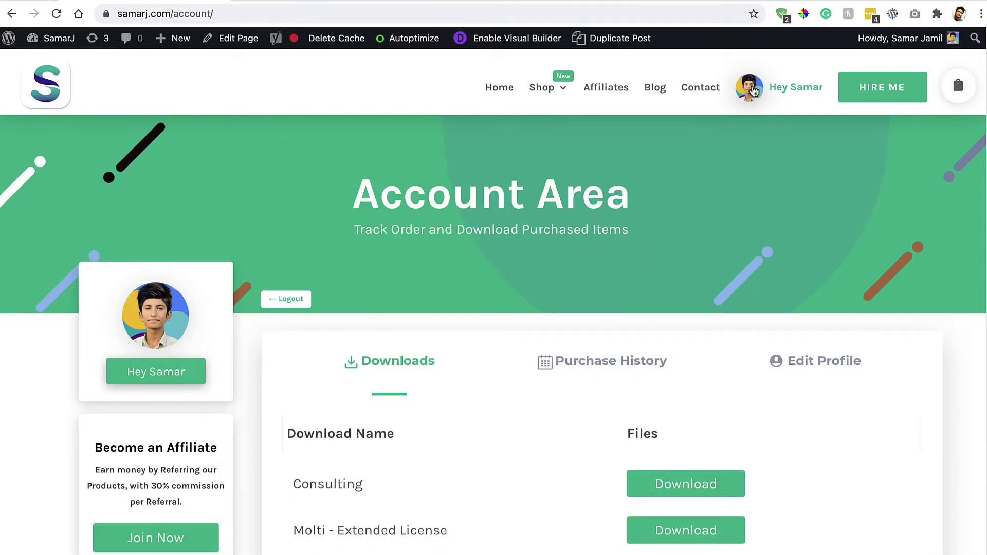
{"action": "scroll", "coordinate": [574, 216], "scroll_direction": "down", "scroll_amount": 3}
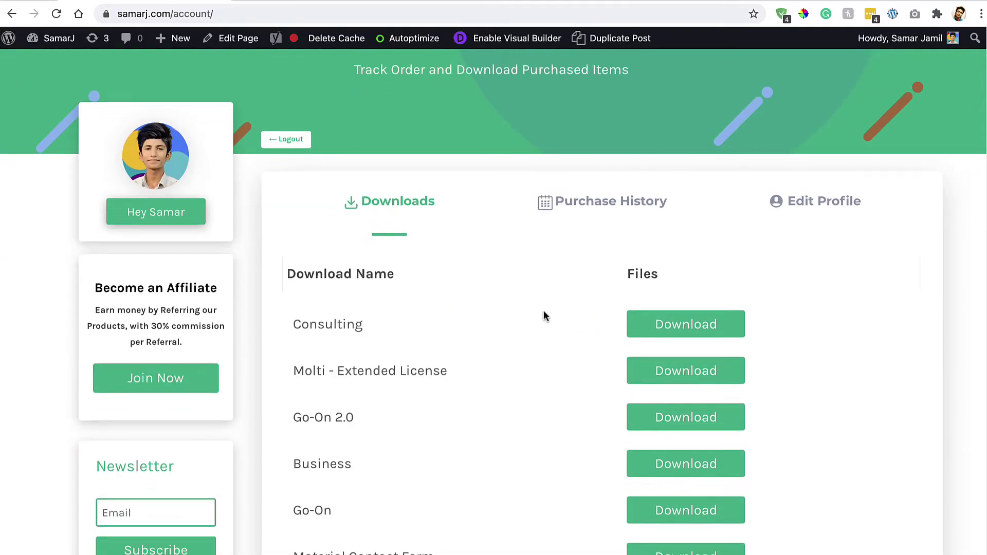
{"action": "left_click", "coordinate": [637, 382]}
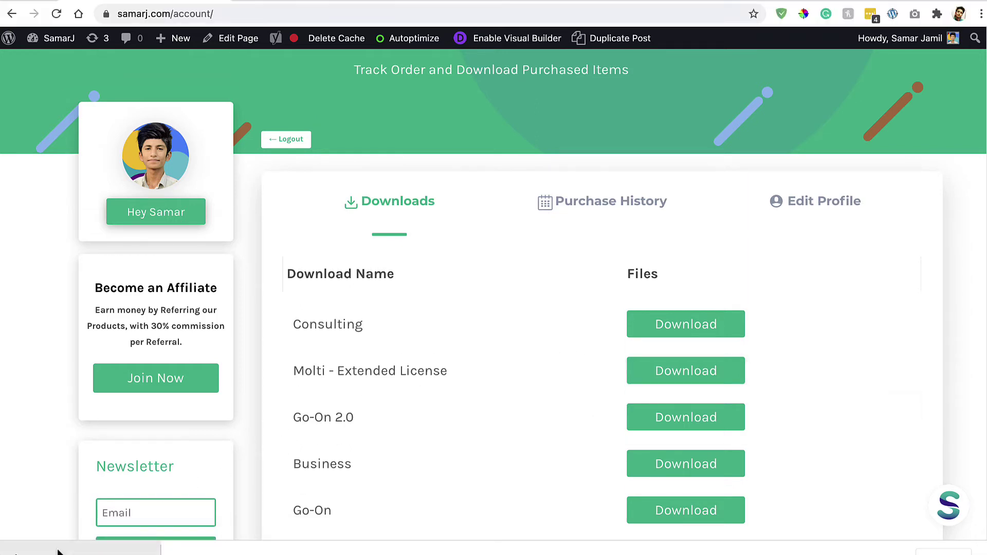
Extract Molti-Child-Theme-Files.zip in Downloads and open the Molti Child Theme Files 2 folder.
{"action": "left_click", "coordinate": [58, 551]}
{"action": "left_click", "coordinate": [427, 174]}
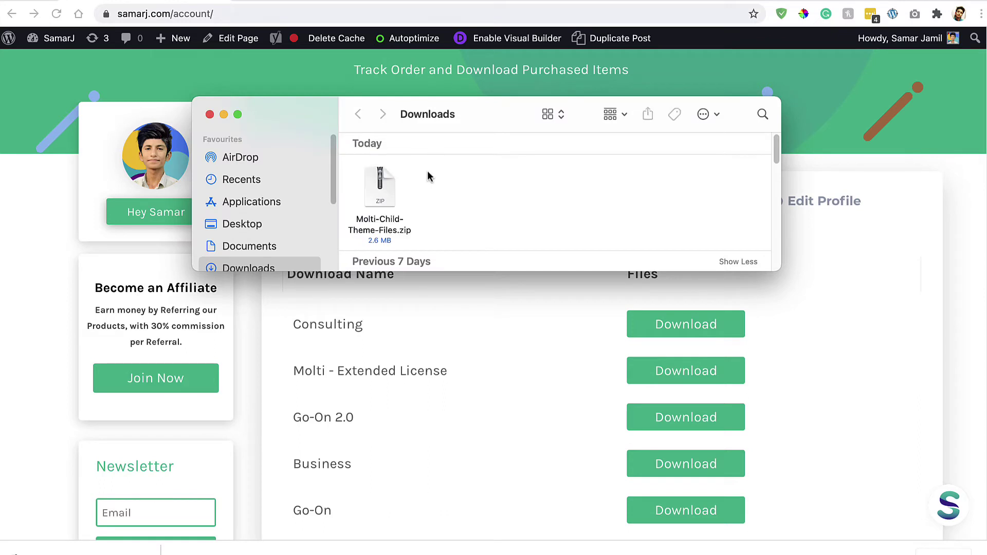
{"action": "left_click", "coordinate": [375, 191]}
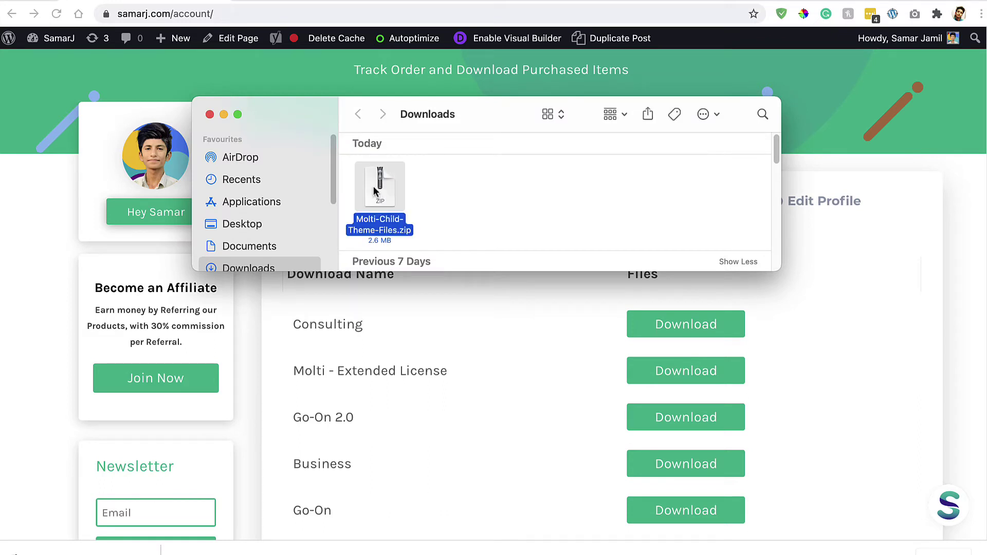
{"action": "double_click", "coordinate": [375, 191]}
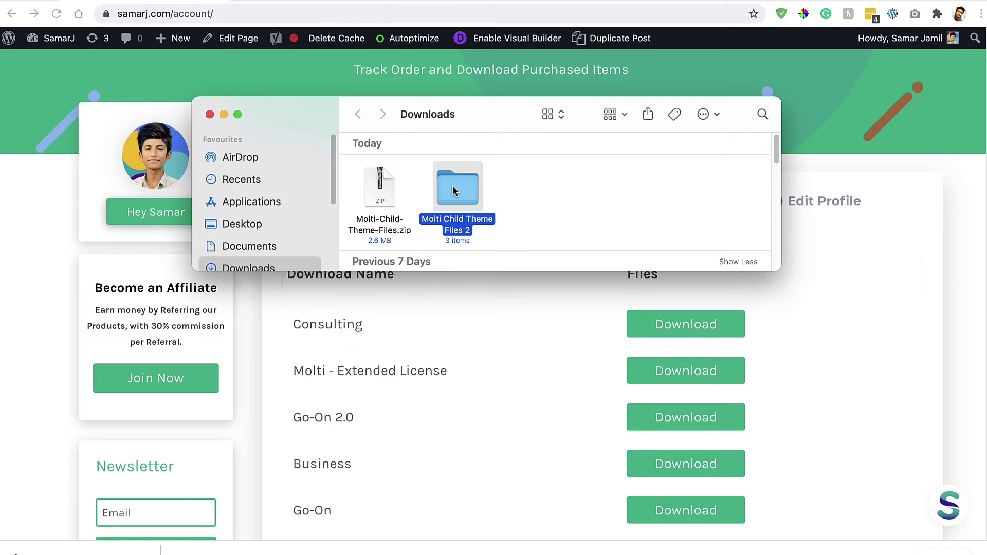
{"action": "double_click", "coordinate": [452, 190]}
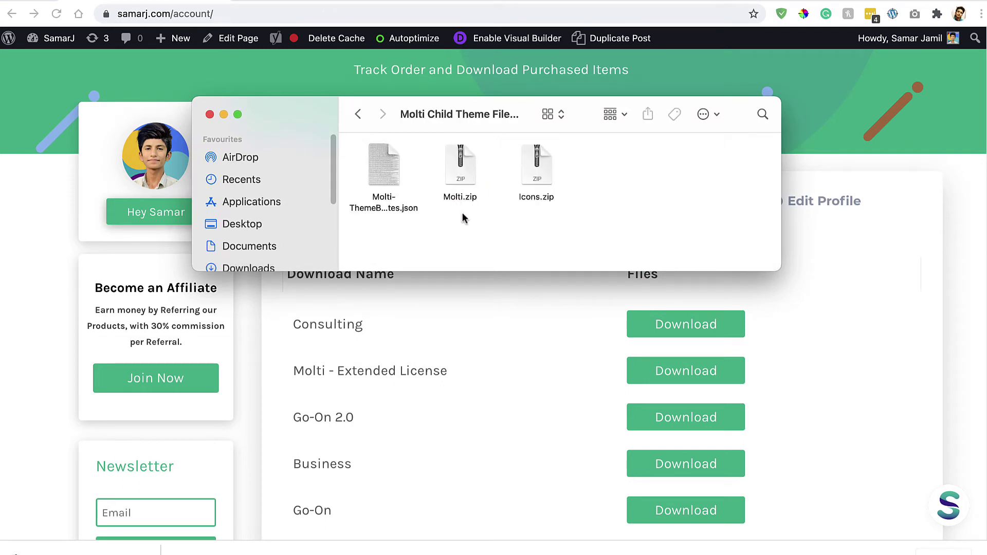
Review the Molti.zip, Icons.zip and JSON files, then return to the WordPress dashboard.
{"action": "left_click", "coordinate": [451, 186]}
{"action": "left_click", "coordinate": [538, 164]}
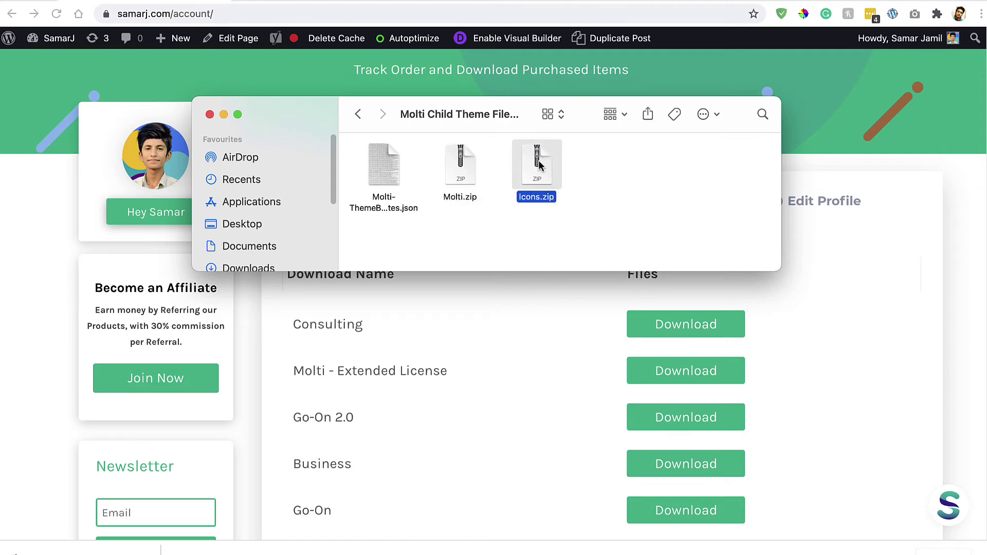
{"action": "left_click", "coordinate": [375, 171]}
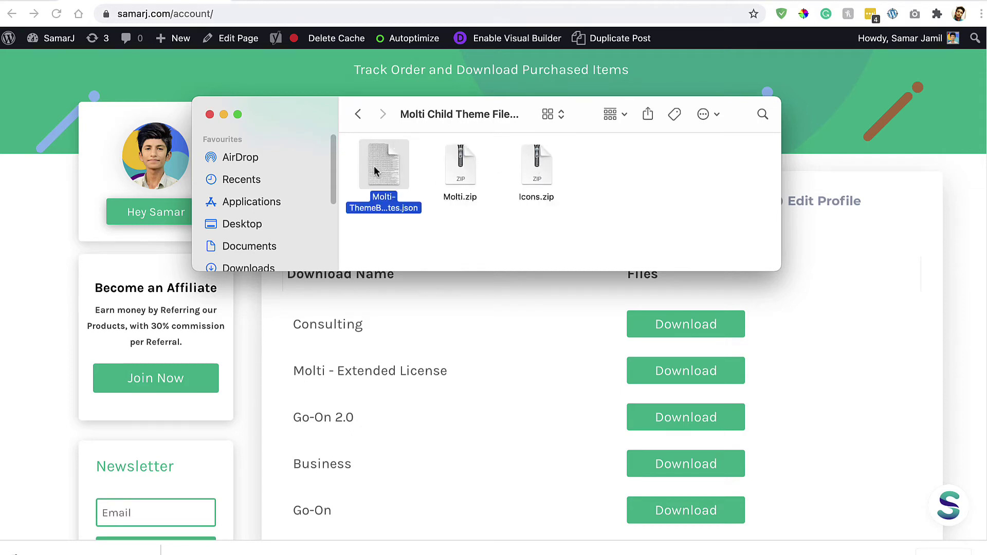
{"action": "left_click", "coordinate": [459, 167]}
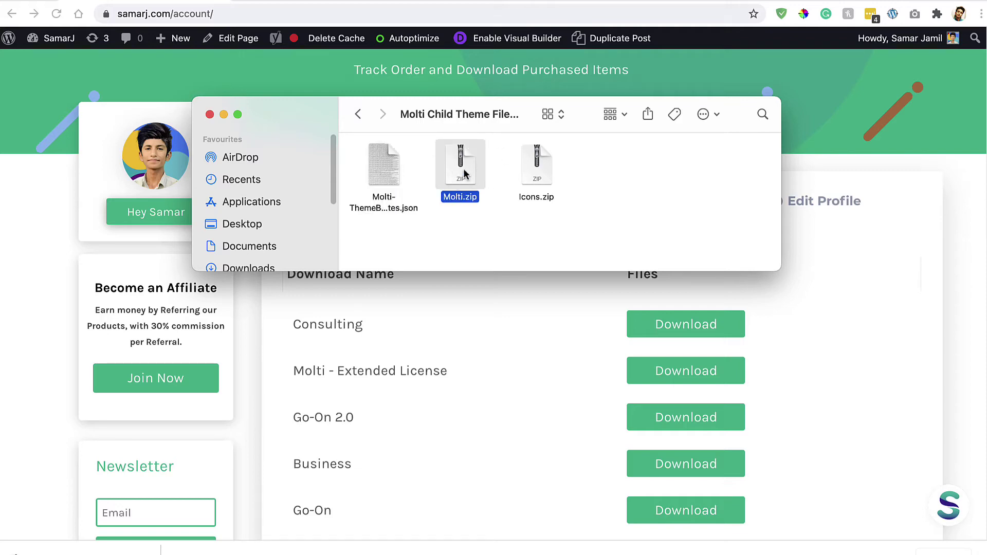
{"action": "left_click", "coordinate": [471, 7]}
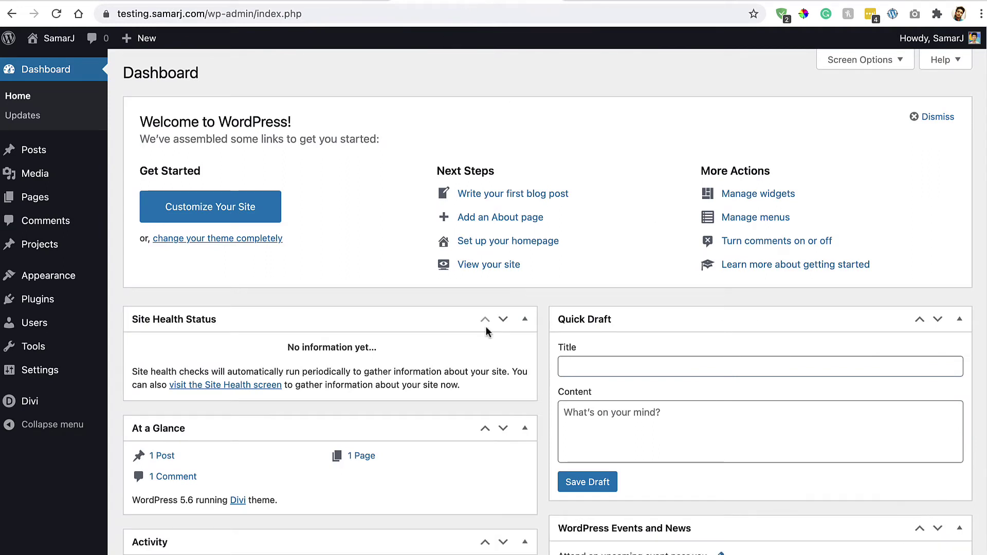
Upload Molti.zip as a new theme under Appearance > Themes, install it and activate it.
{"action": "mouse_move", "coordinate": [52, 276]}
{"action": "left_click", "coordinate": [163, 282]}
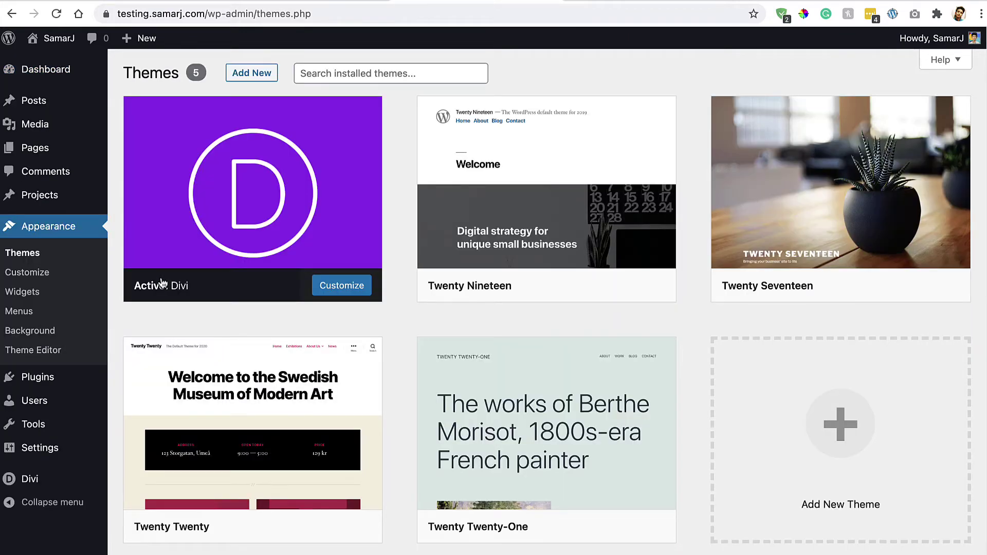
{"action": "left_click", "coordinate": [235, 71]}
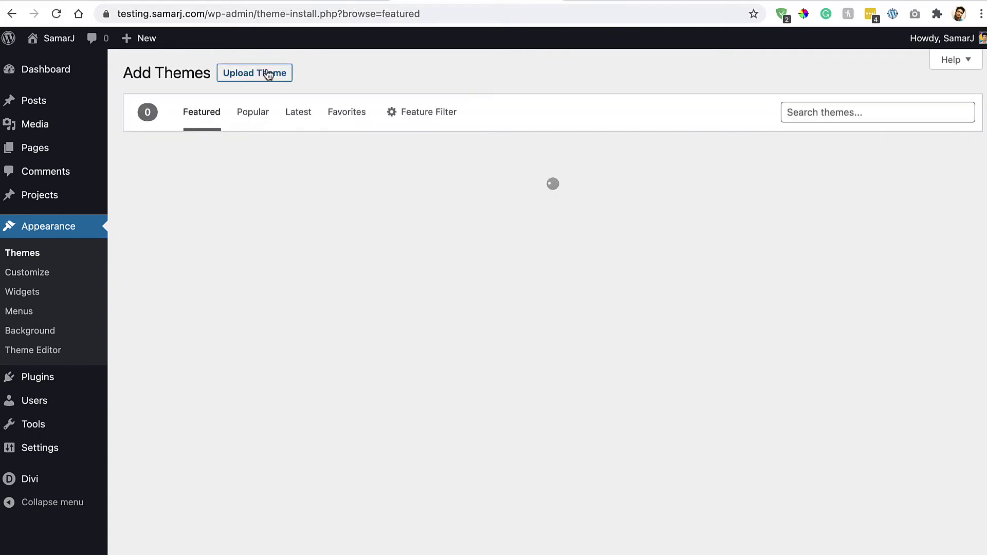
{"action": "left_click", "coordinate": [289, 75]}
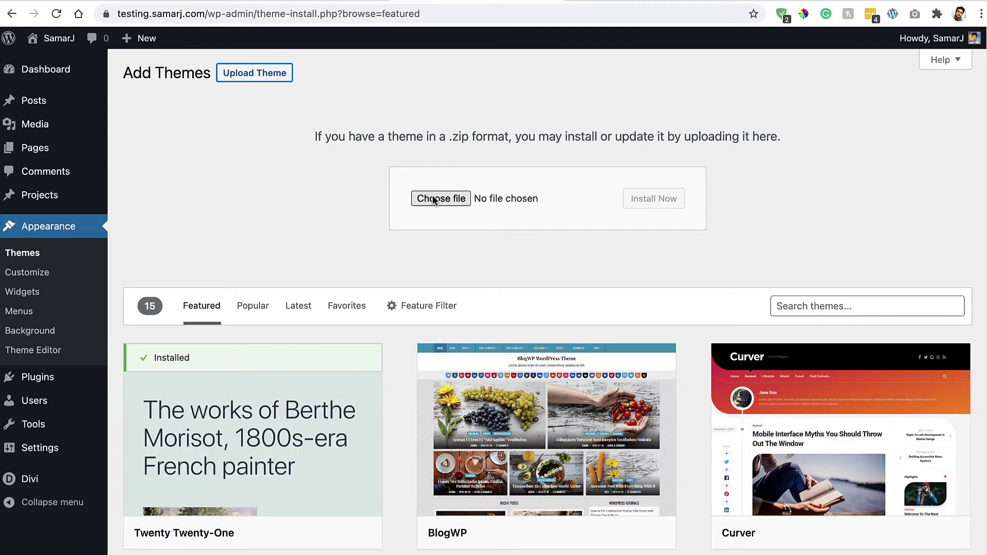
{"action": "key", "text": "super+Tab"}
{"action": "left_click_drag", "start_coordinate": [535, 375], "coordinate": [465, 199]}
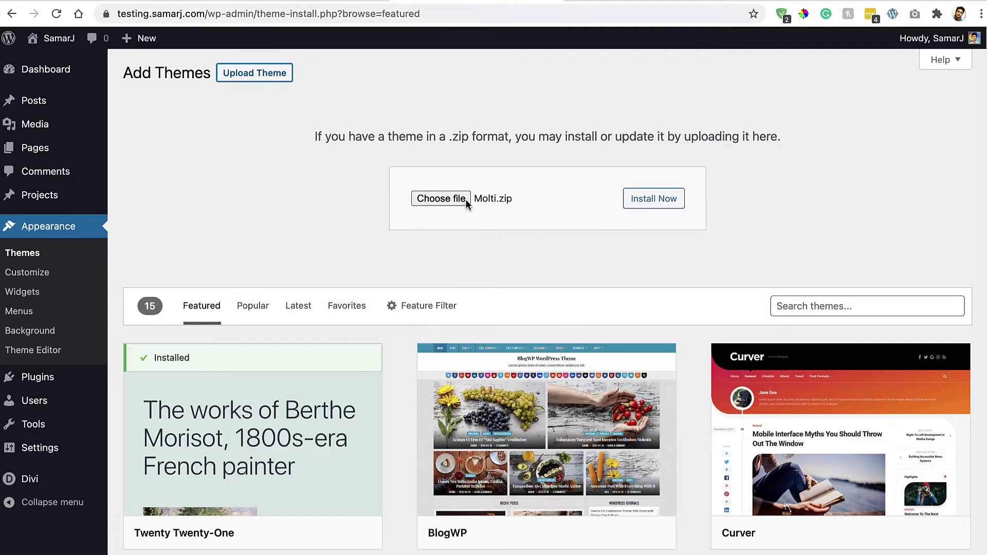
{"action": "left_click", "coordinate": [665, 212]}
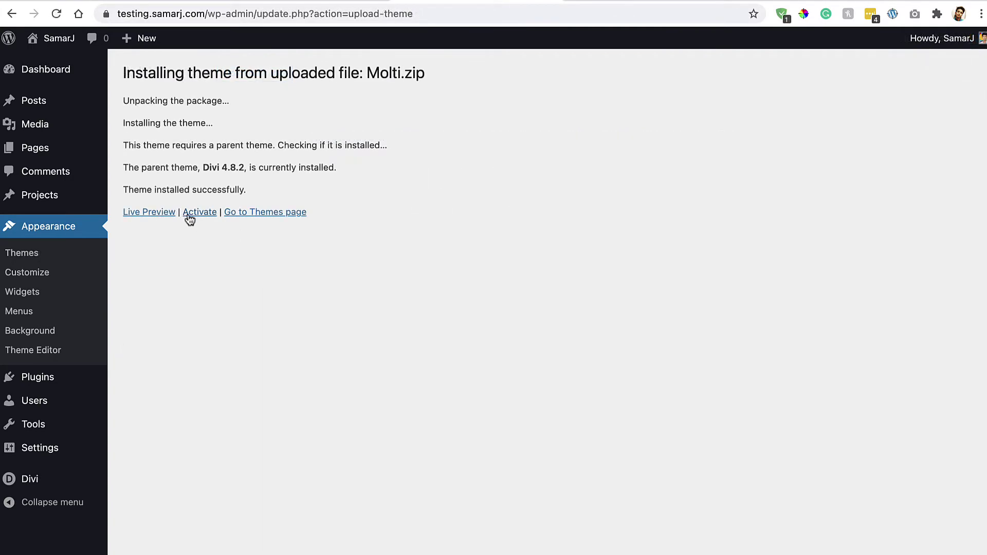
{"action": "left_click", "coordinate": [191, 218]}
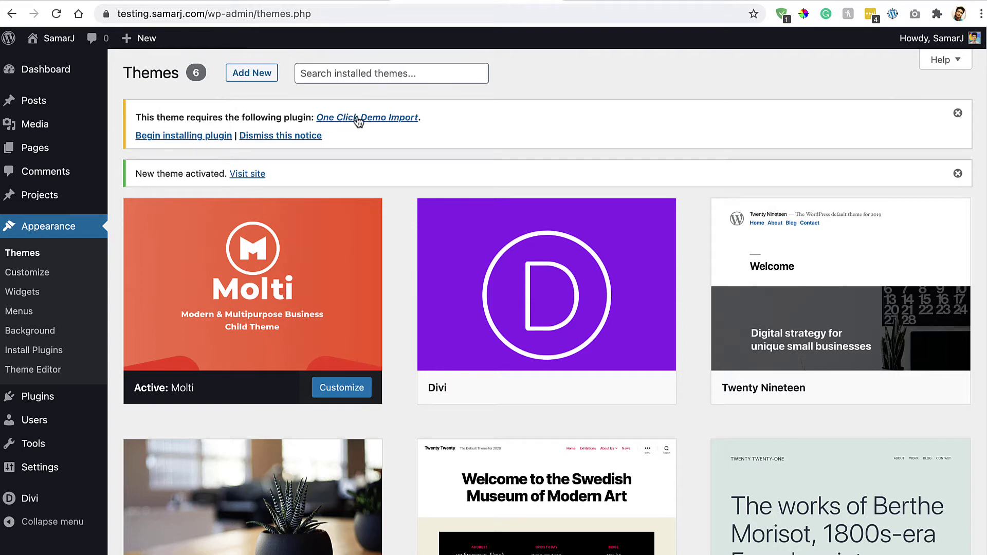
Install and activate the required One Click Demo Import plugin, then return to the dashboard.
{"action": "left_click", "coordinate": [181, 137]}
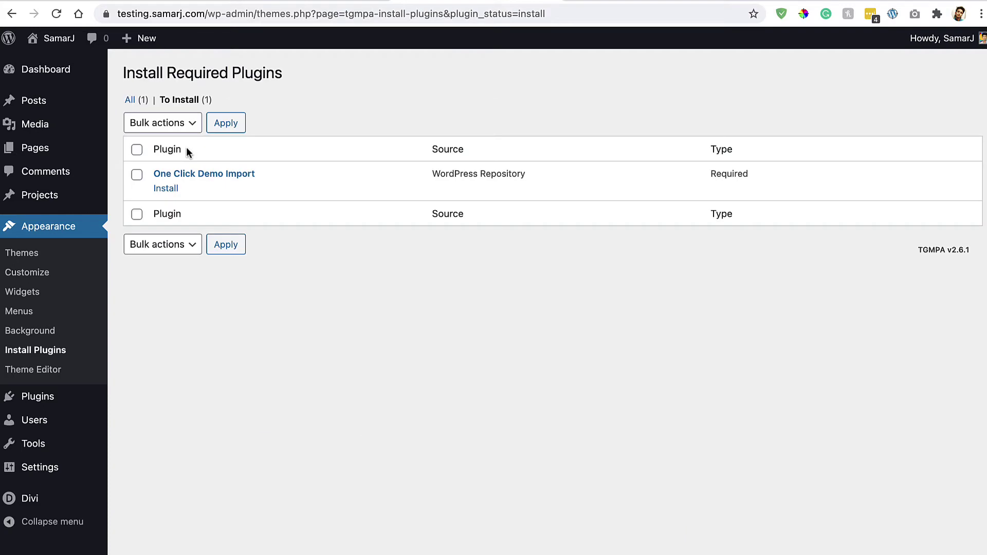
{"action": "left_click", "coordinate": [166, 188]}
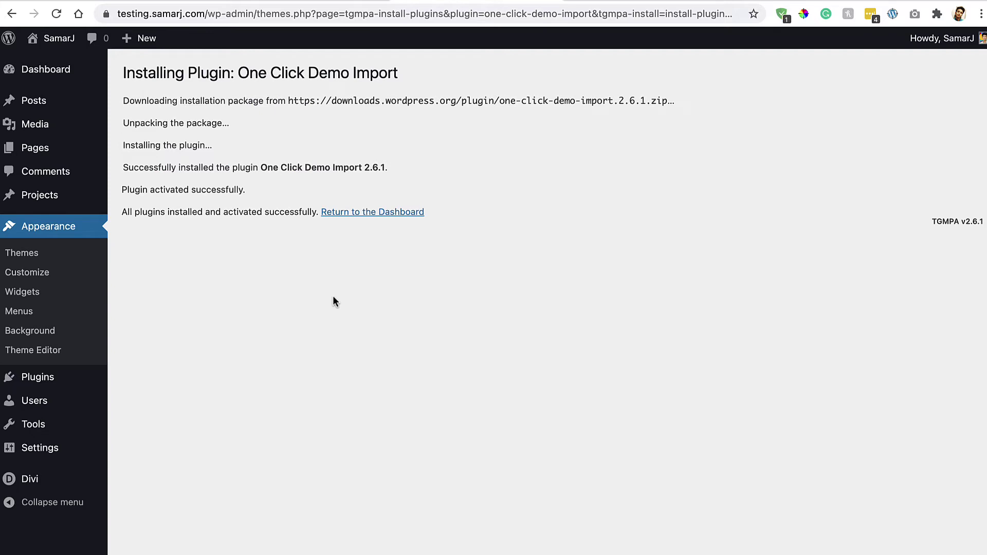
{"action": "left_click", "coordinate": [379, 216]}
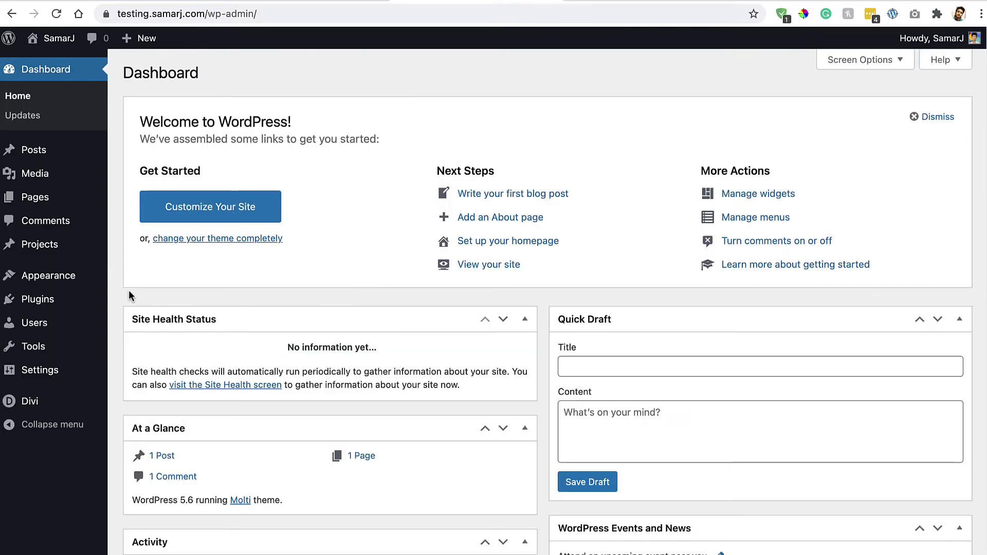
{"action": "mouse_move", "coordinate": [91, 275]}
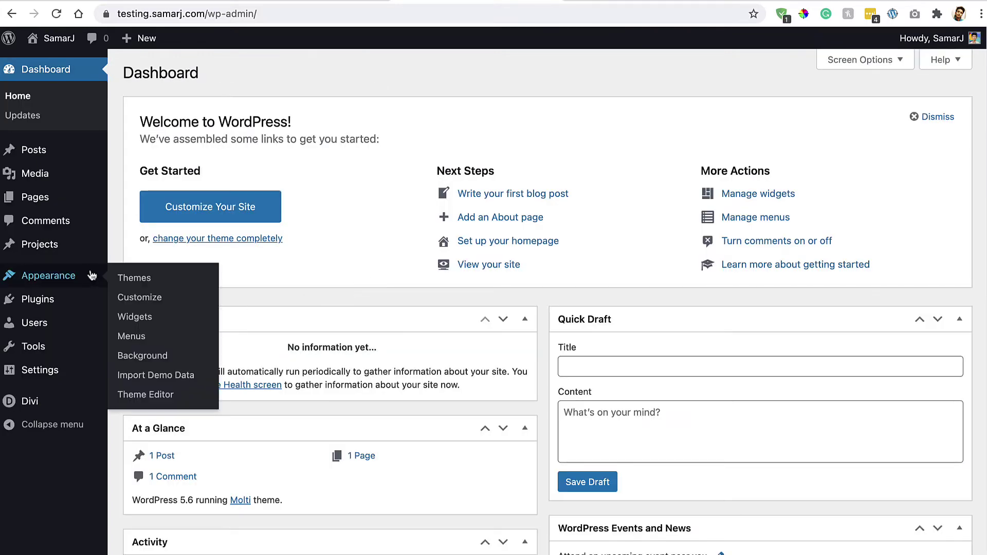
Run Import Demo Data for the Molti theme until it reports "That's it, all done!".
{"action": "left_click", "coordinate": [200, 383]}
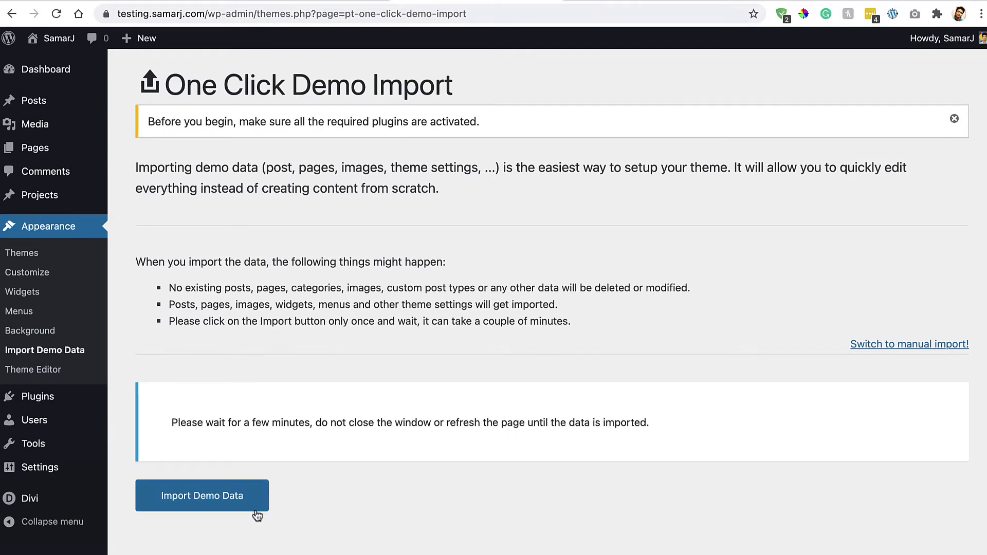
{"action": "left_click", "coordinate": [255, 511]}
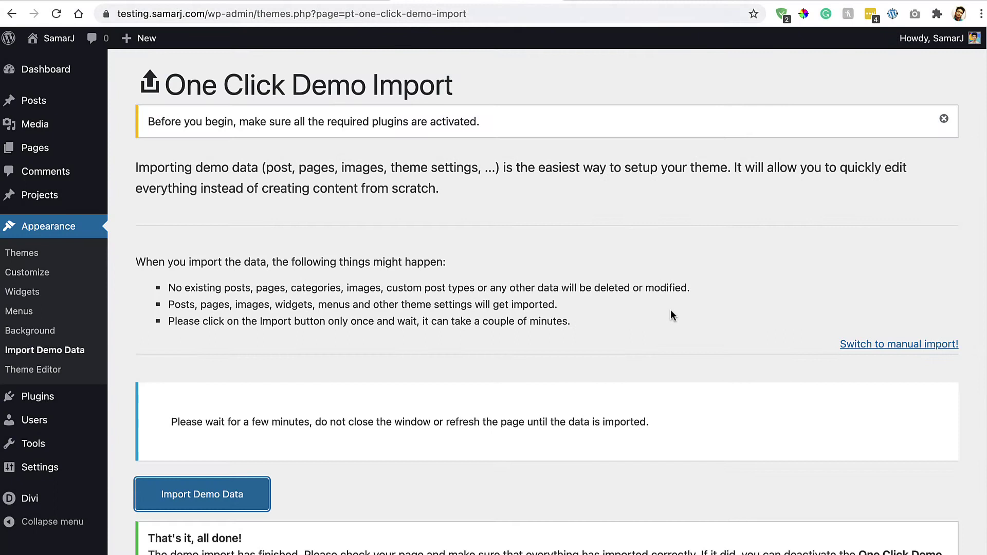
{"action": "scroll", "coordinate": [670, 310], "scroll_direction": "down", "scroll_amount": 2}
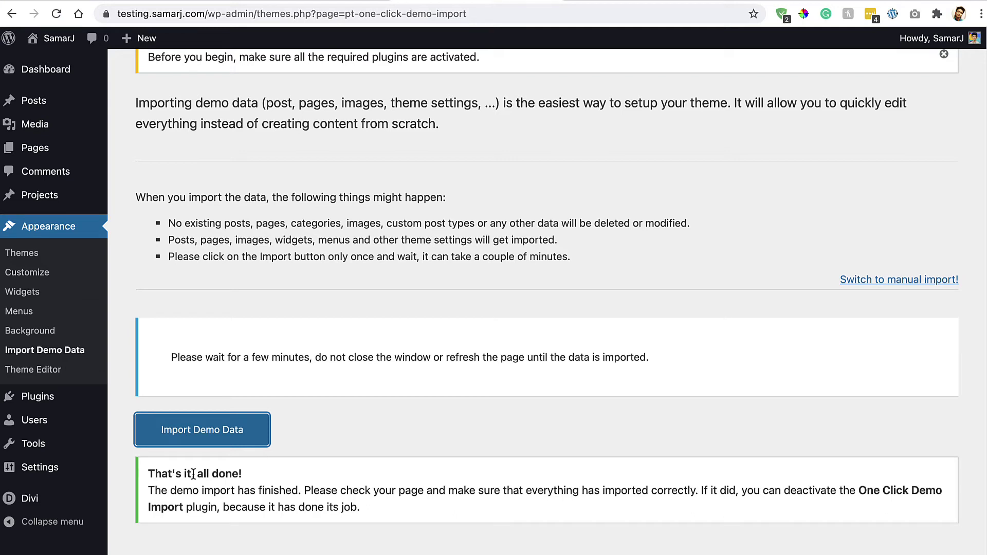
Import the Molti templates JSON into the Divi Theme Builder and save the changes.
{"action": "mouse_move", "coordinate": [72, 509]}
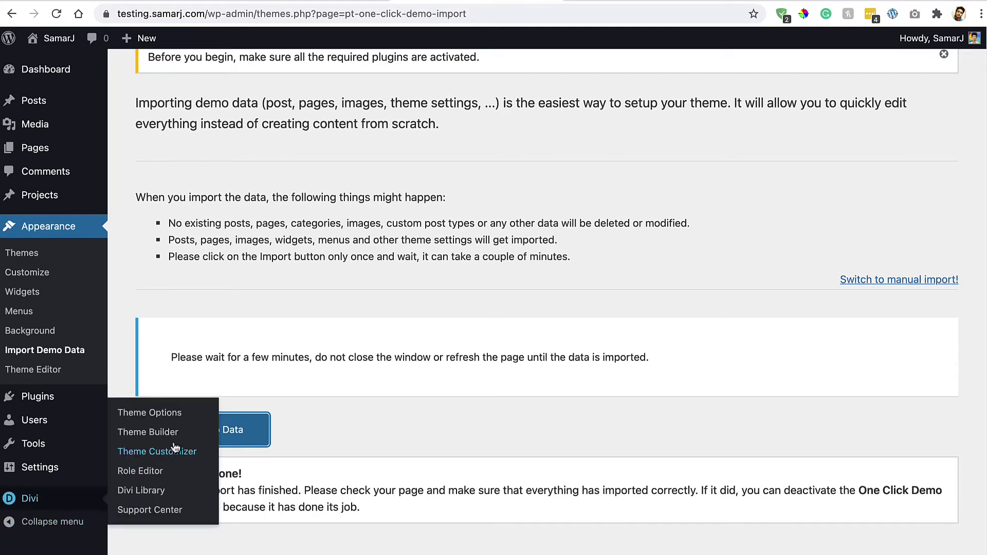
{"action": "left_click", "coordinate": [191, 435]}
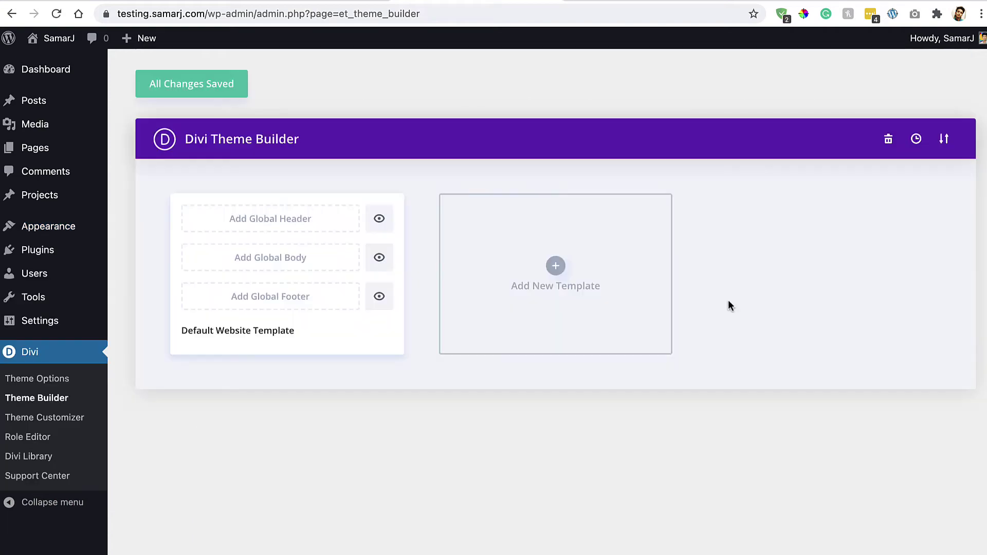
{"action": "left_click", "coordinate": [950, 149]}
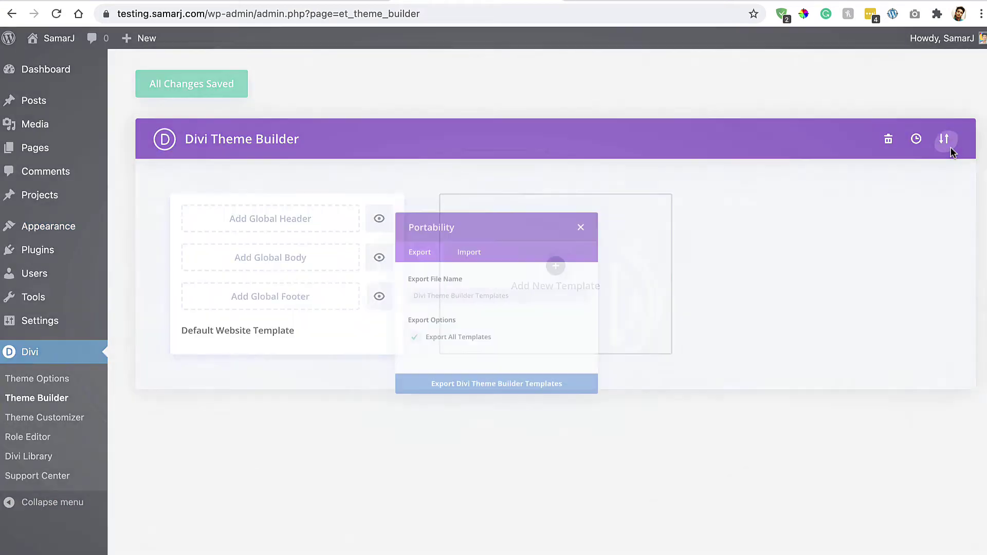
{"action": "left_click", "coordinate": [465, 234]}
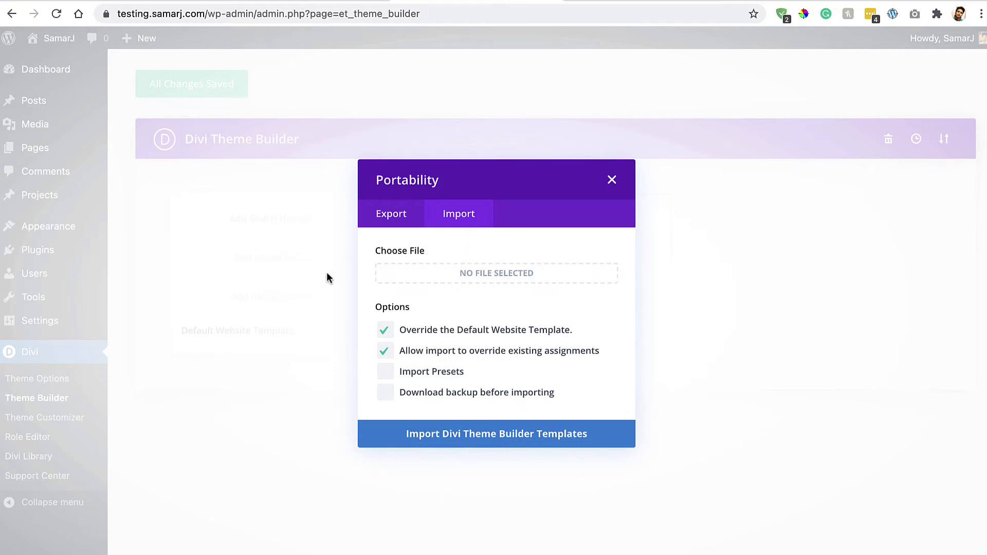
{"action": "left_click", "coordinate": [288, 543]}
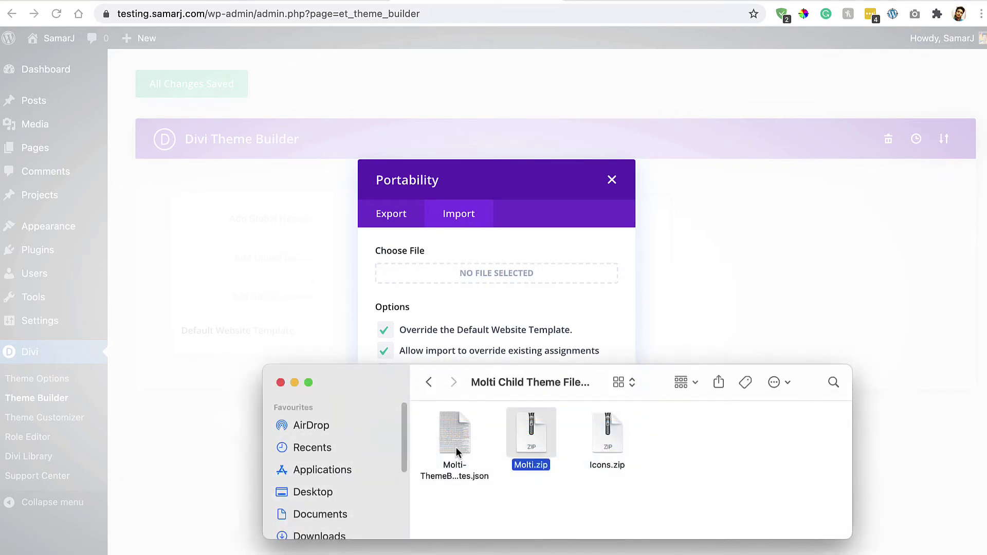
{"action": "left_click_drag", "start_coordinate": [455, 446], "coordinate": [455, 276]}
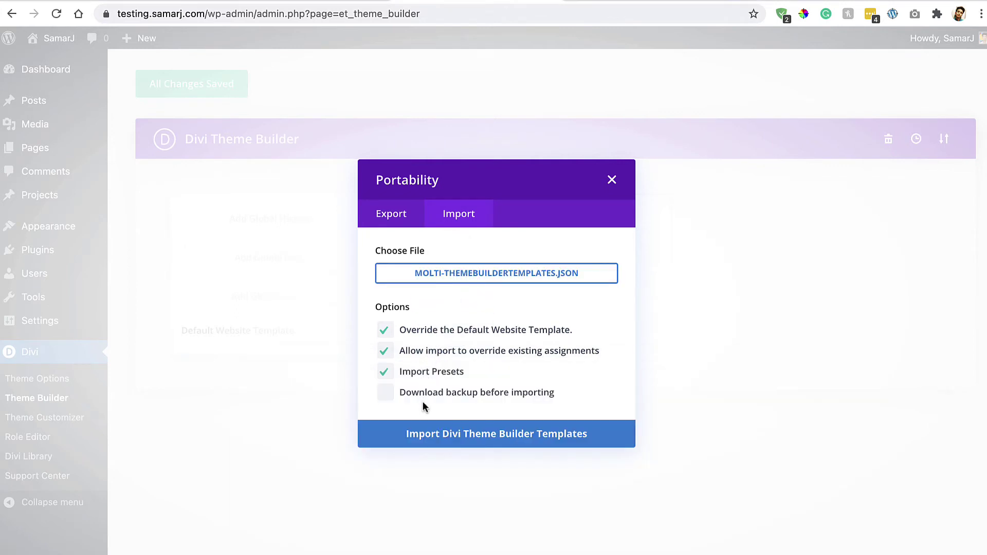
{"action": "left_click", "coordinate": [423, 445]}
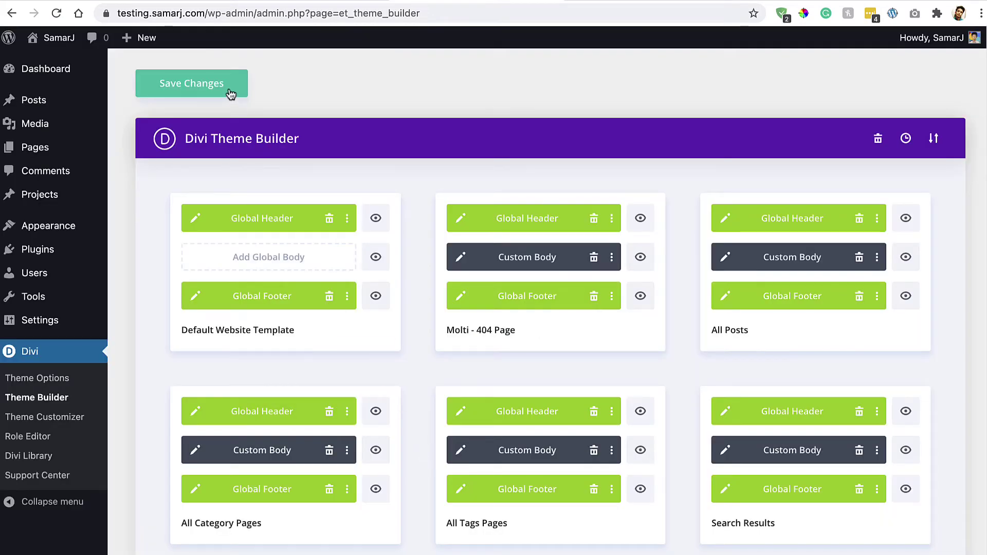
{"action": "left_click", "coordinate": [231, 94]}
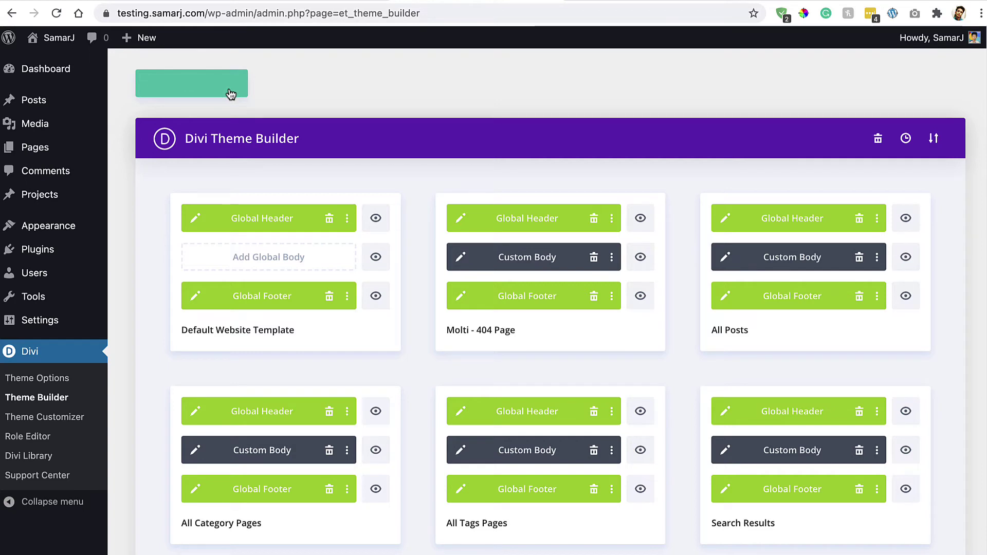
Set Molti-Logo-1.png from the Media Library as the Divi site logo and save.
{"action": "left_click", "coordinate": [84, 381]}
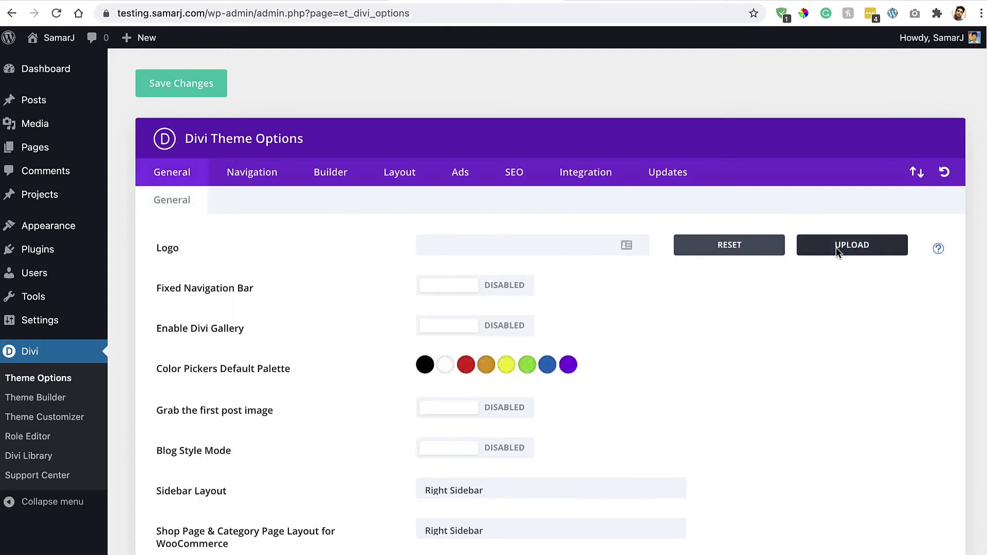
{"action": "left_click", "coordinate": [837, 245]}
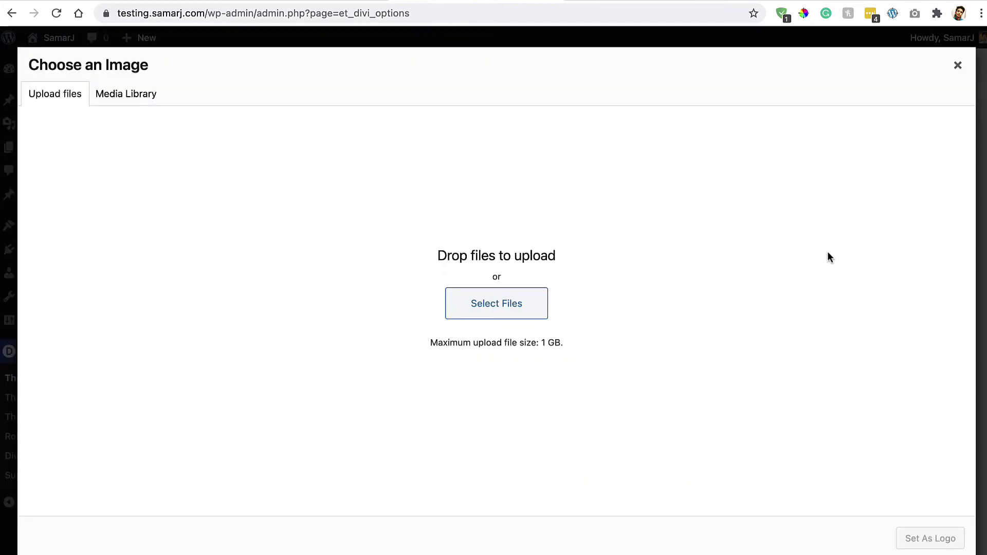
{"action": "left_click", "coordinate": [127, 95]}
{"action": "scroll", "coordinate": [394, 329], "scroll_direction": "down", "scroll_amount": 10}
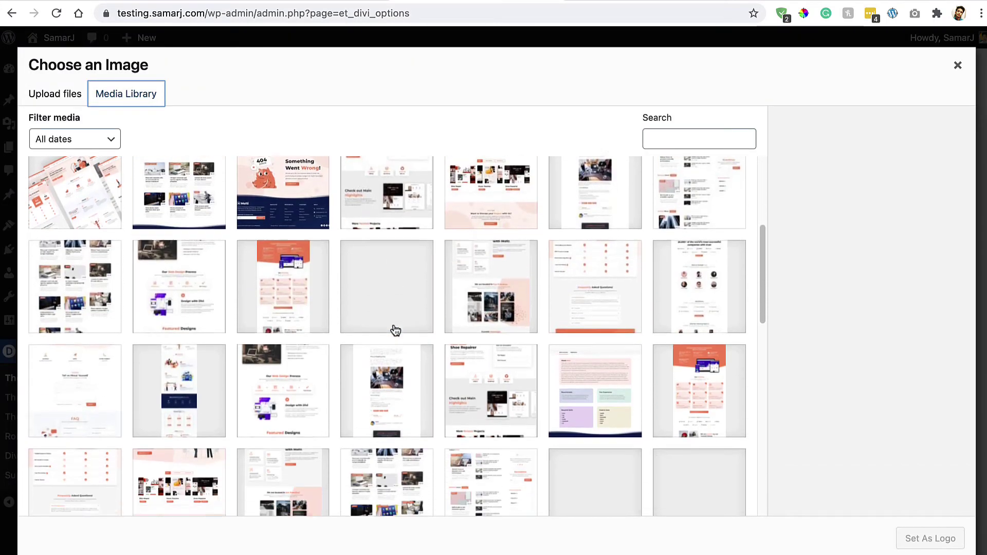
{"action": "scroll", "coordinate": [399, 309], "scroll_direction": "down", "scroll_amount": 3}
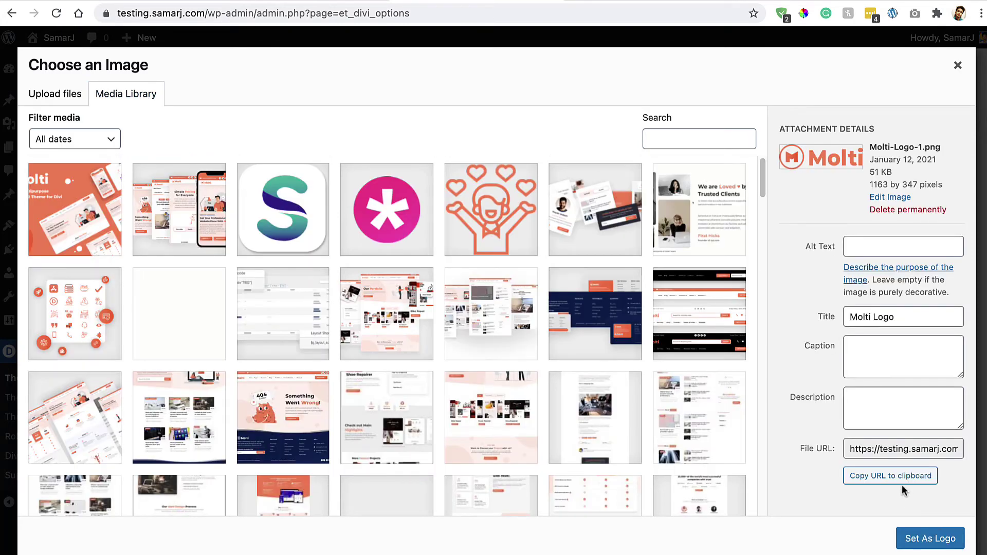
{"action": "left_click", "coordinate": [930, 537]}
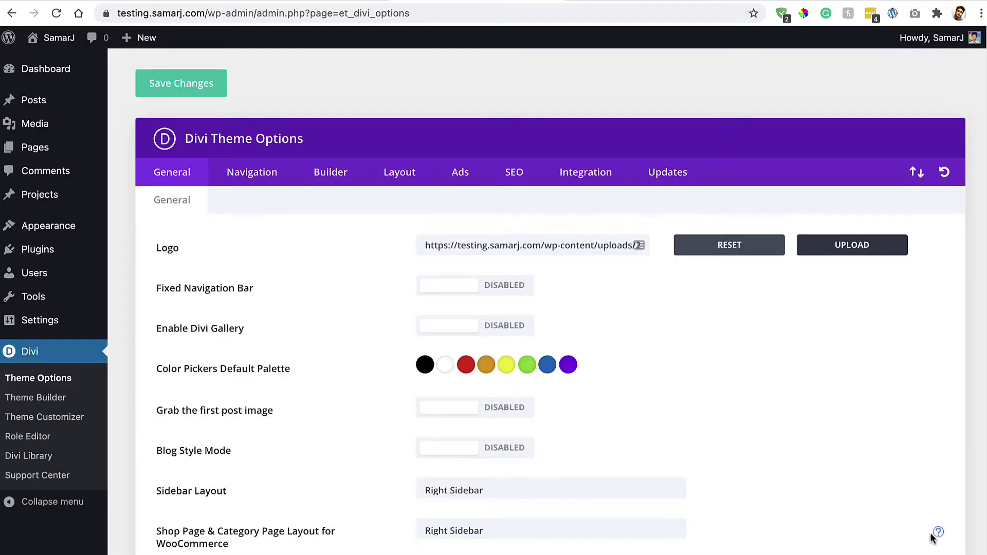
{"action": "left_click", "coordinate": [183, 88]}
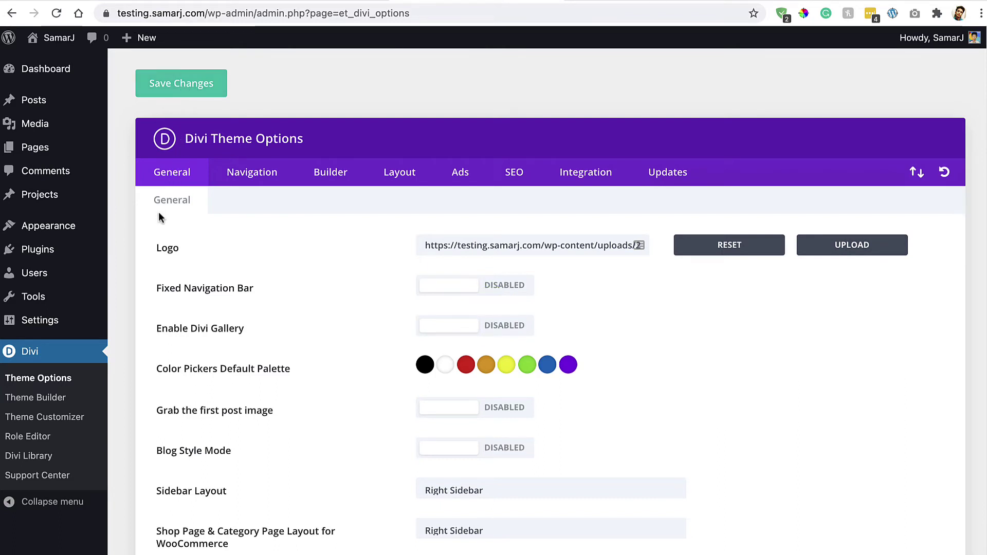
Switch permalinks to the Post name structure (/%postname%/) and save.
{"action": "mouse_move", "coordinate": [92, 323]}
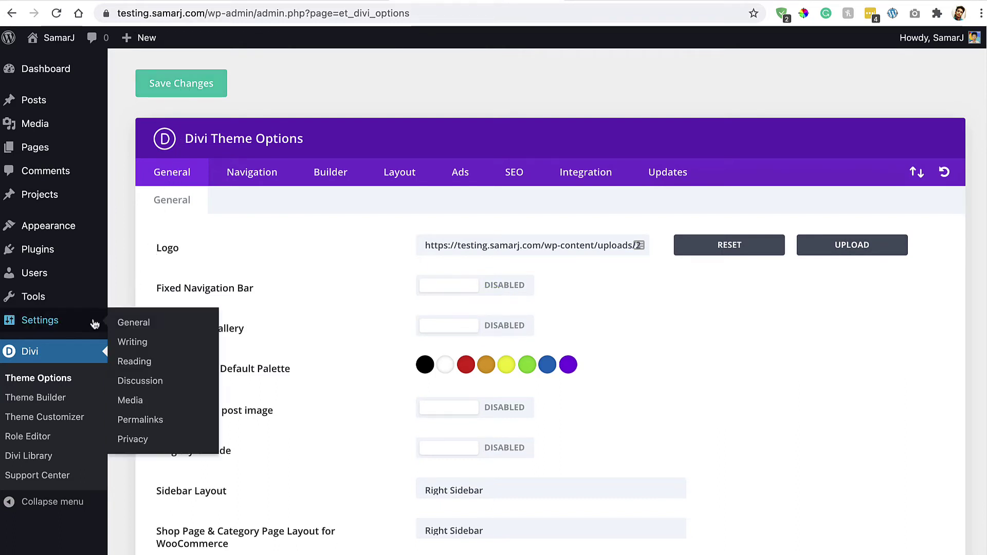
{"action": "left_click", "coordinate": [193, 424]}
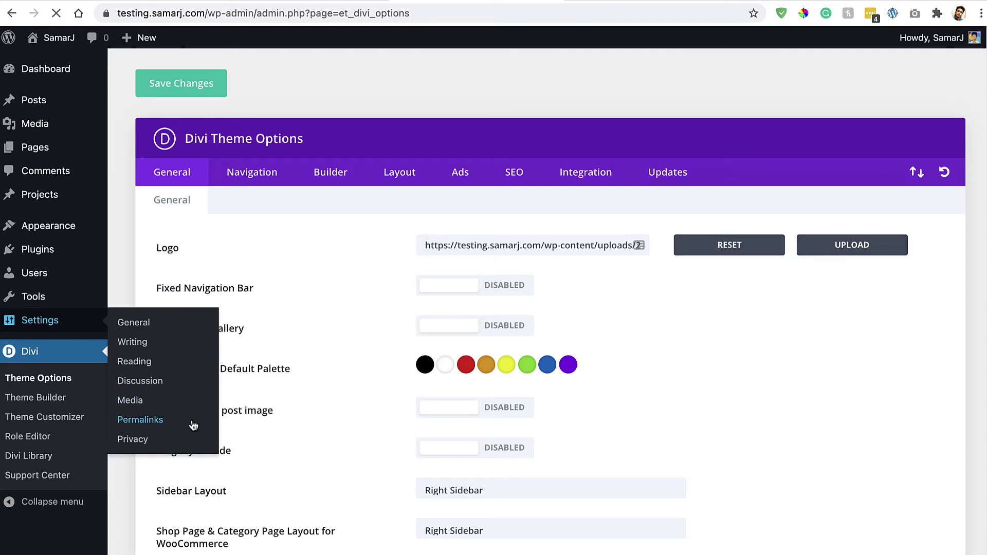
{"action": "scroll", "coordinate": [301, 411], "scroll_direction": "down", "scroll_amount": 1}
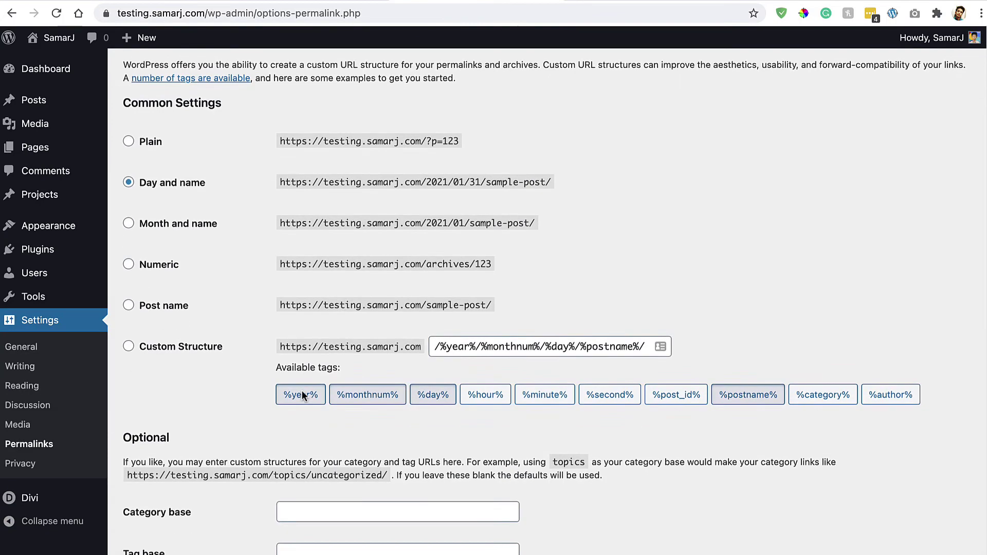
{"action": "scroll", "coordinate": [303, 396], "scroll_direction": "down", "scroll_amount": 1}
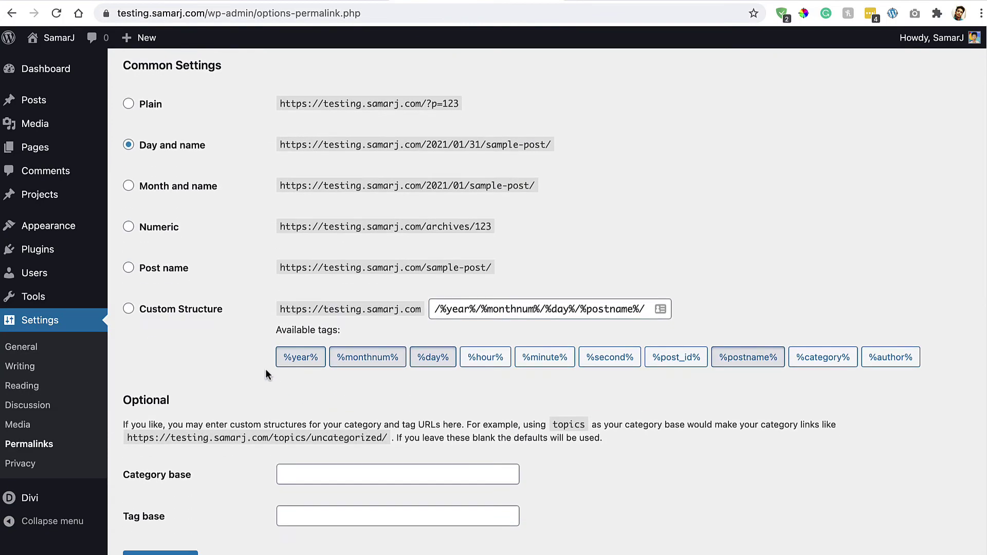
{"action": "left_click", "coordinate": [163, 268]}
{"action": "scroll", "coordinate": [164, 334], "scroll_direction": "down", "scroll_amount": 1}
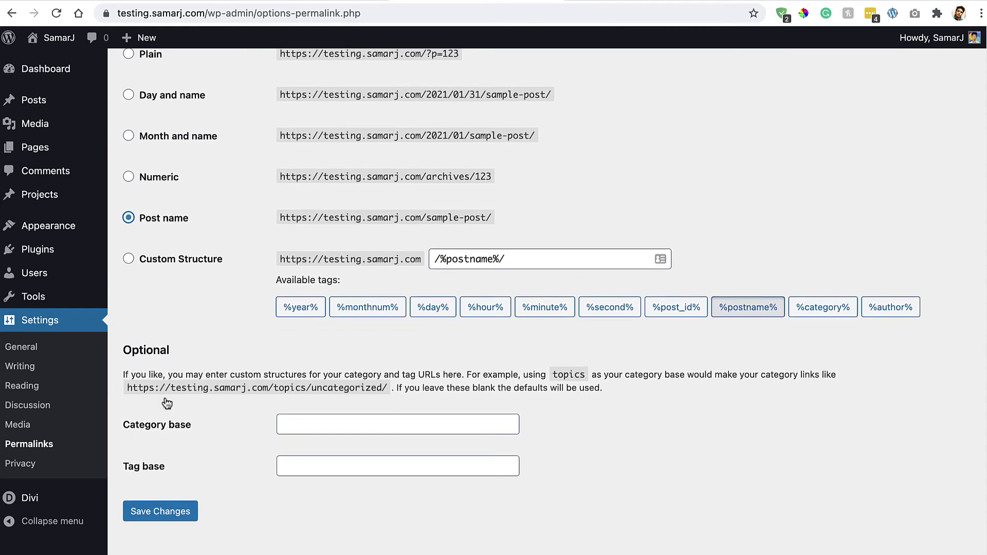
{"action": "left_click", "coordinate": [180, 511]}
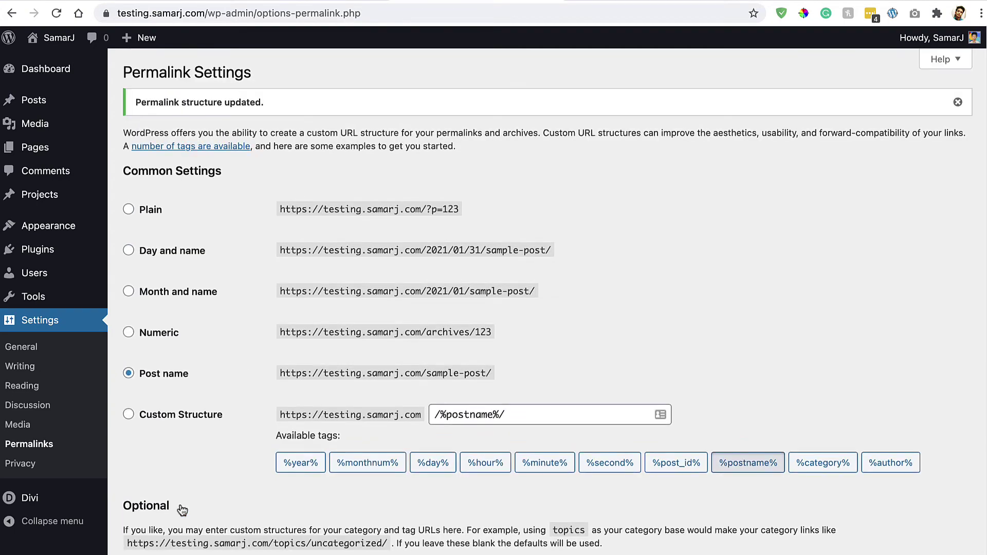
Load the menu named Menu, assign it to the Primary Menu location, and save it.
{"action": "mouse_move", "coordinate": [67, 237]}
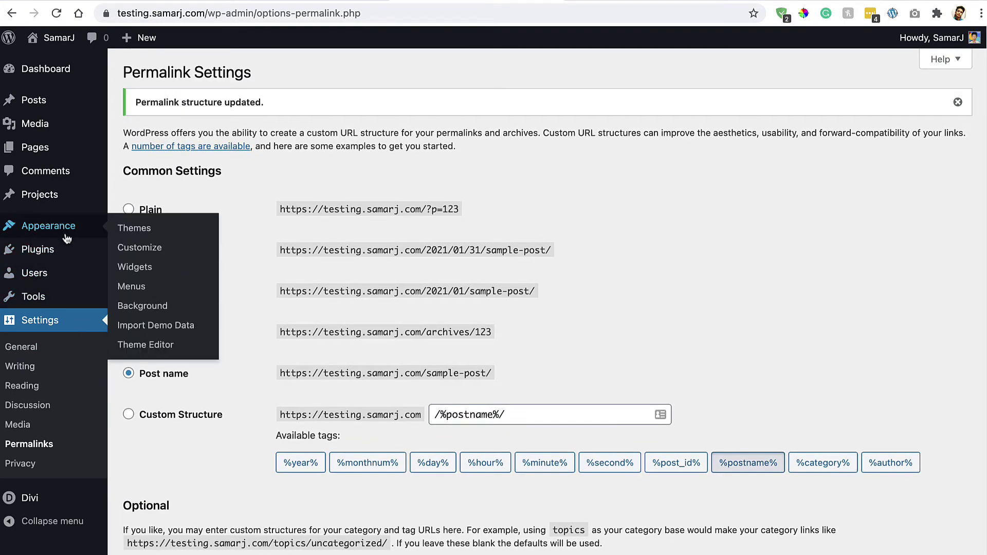
{"action": "left_click", "coordinate": [152, 294]}
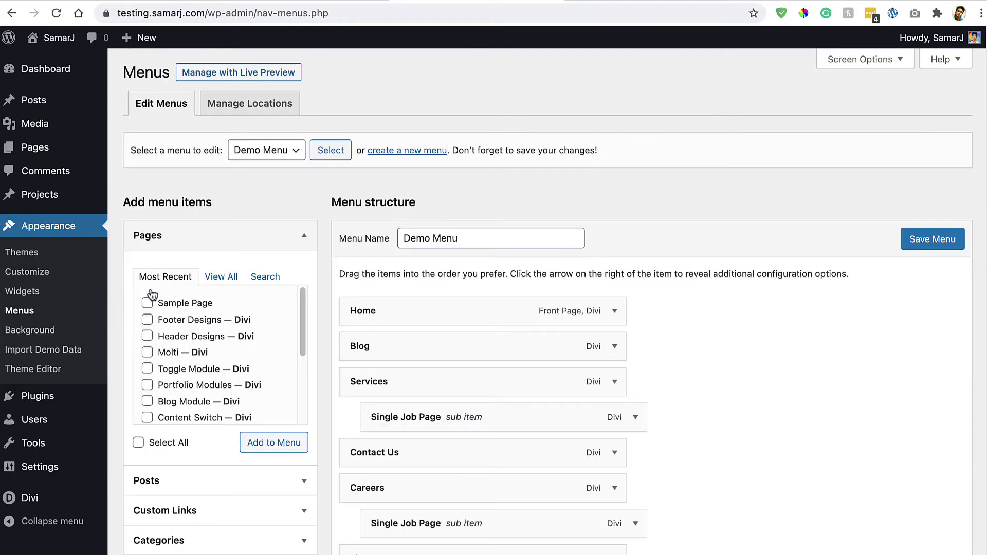
{"action": "left_click", "coordinate": [259, 161]}
{"action": "left_click", "coordinate": [258, 168]}
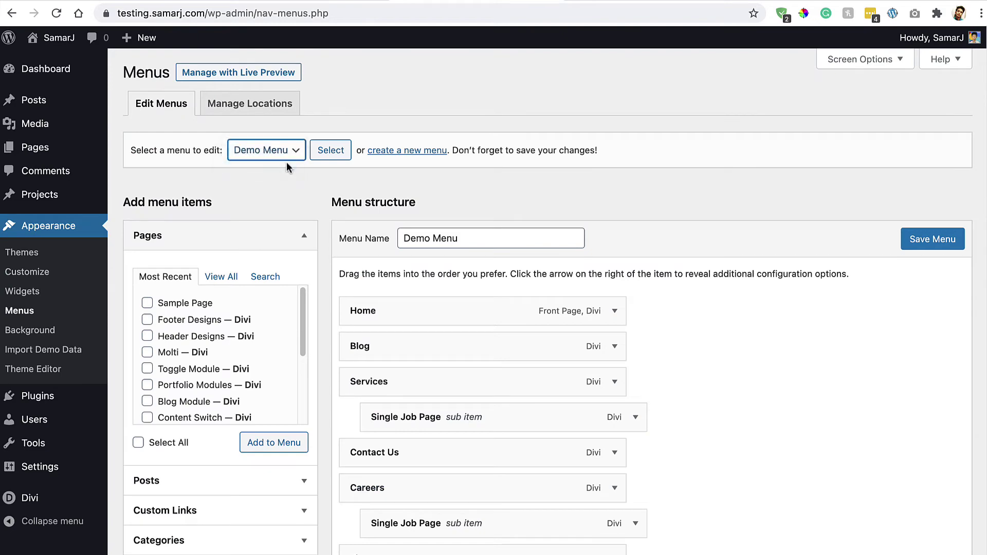
{"action": "left_click", "coordinate": [329, 152]}
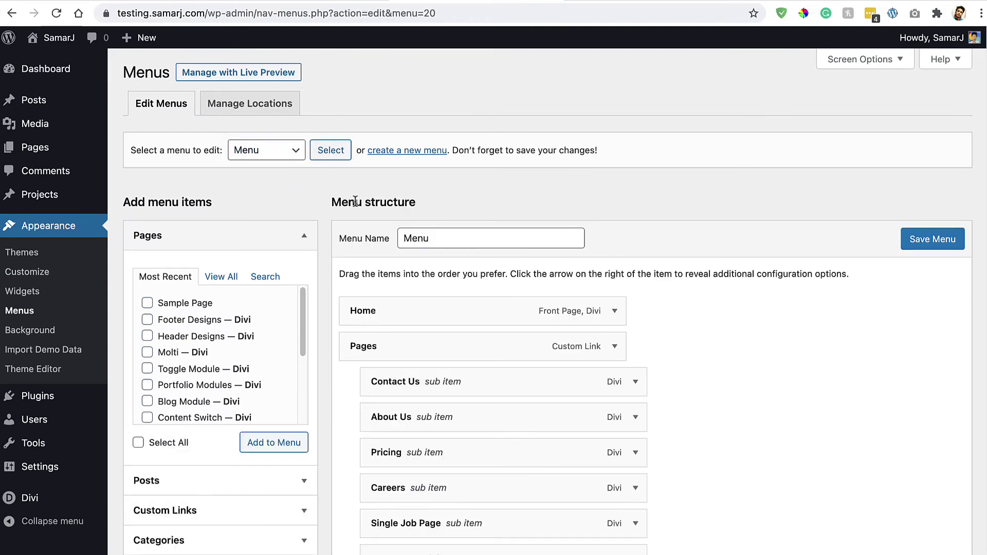
{"action": "scroll", "coordinate": [355, 202], "scroll_direction": "down", "scroll_amount": 10}
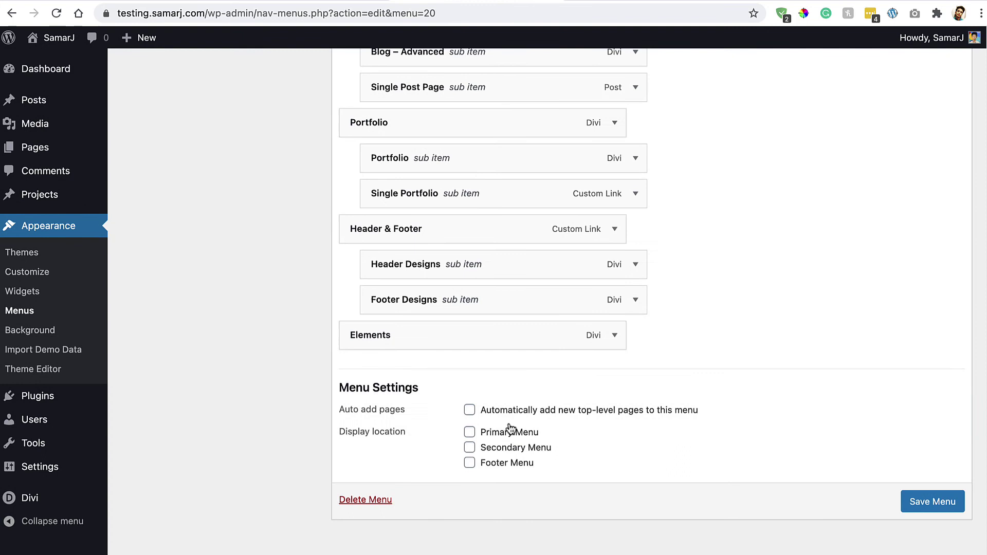
{"action": "left_click", "coordinate": [921, 501]}
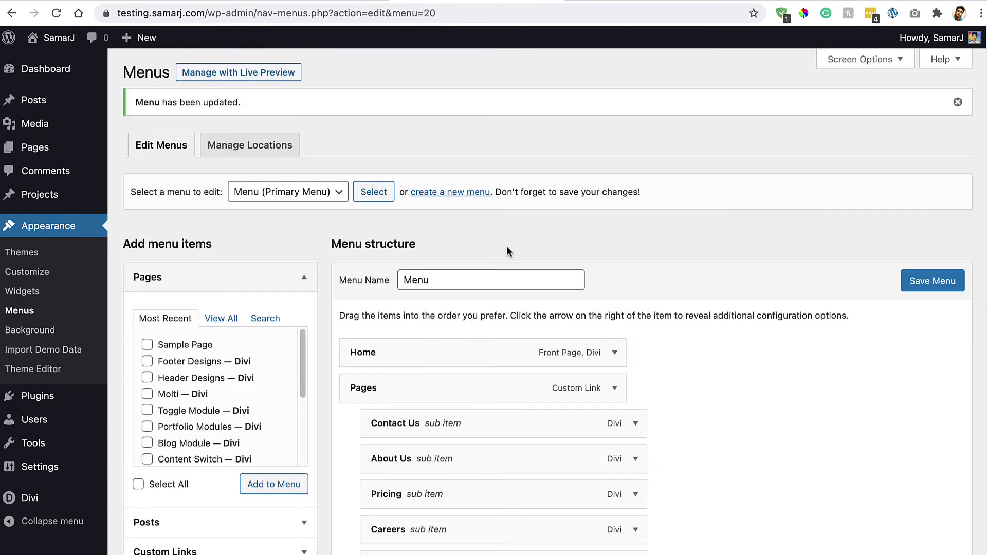
Visit the live Molti homepage from the admin bar and start editing it in the Visual Builder.
{"action": "mouse_move", "coordinate": [58, 38]}
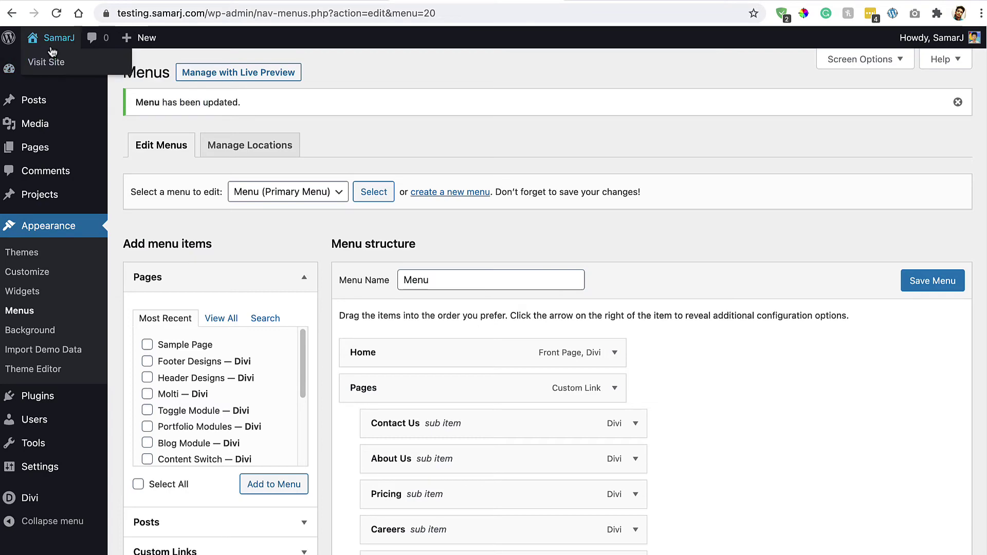
{"action": "left_click", "coordinate": [68, 66]}
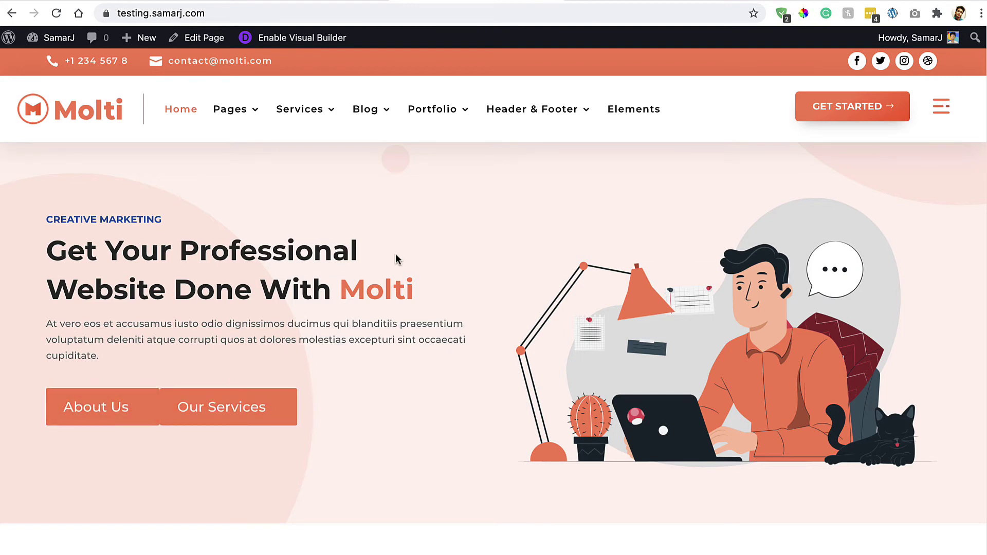
{"action": "left_click", "coordinate": [294, 41]}
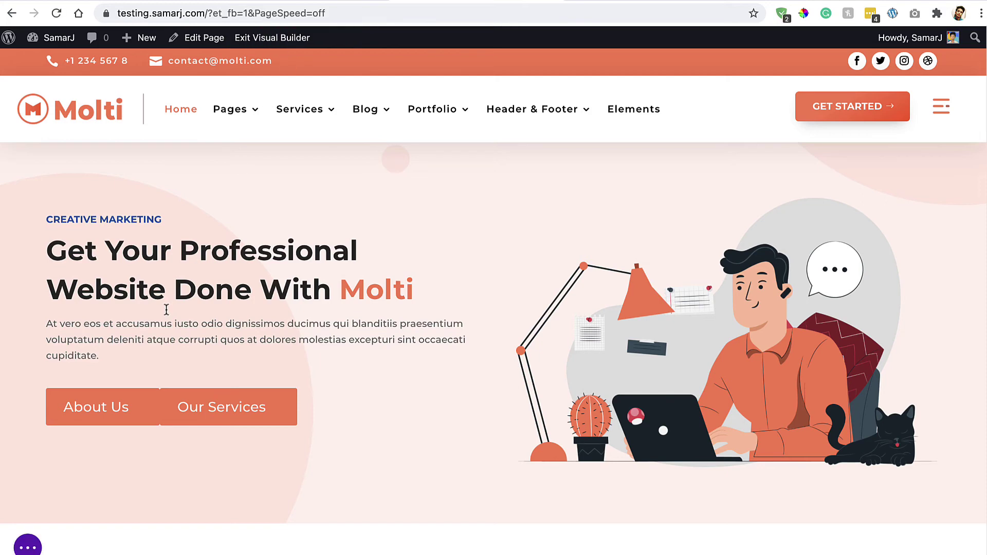
Star the gradient preset in the About Us button's presets to make it the default.
{"action": "left_click", "coordinate": [78, 396]}
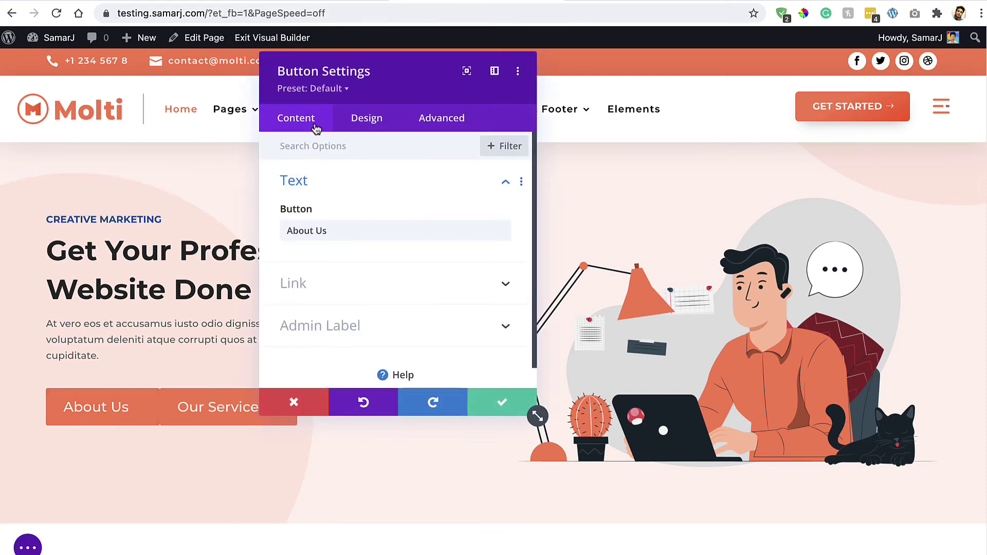
{"action": "left_click", "coordinate": [331, 90]}
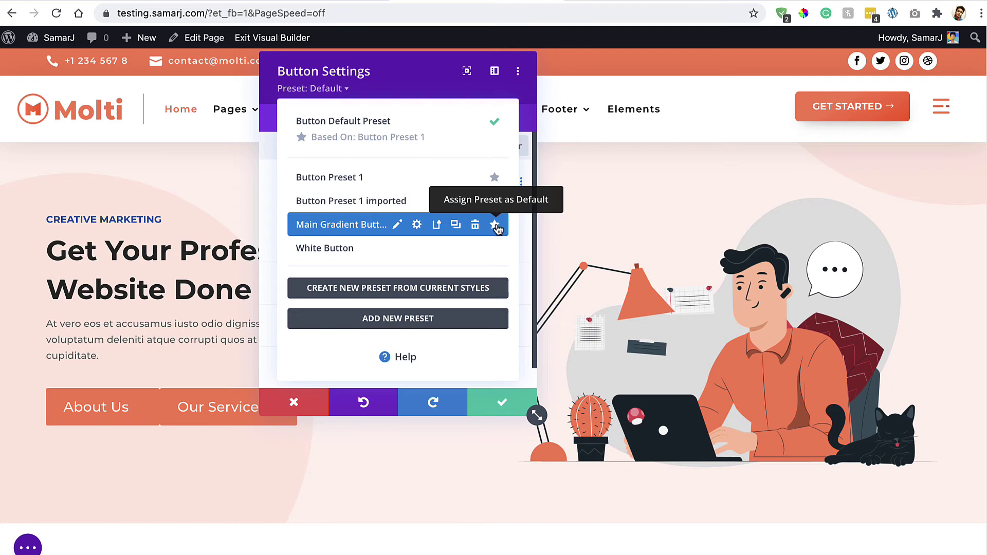
{"action": "left_click", "coordinate": [496, 227]}
{"action": "left_click", "coordinate": [426, 402]}
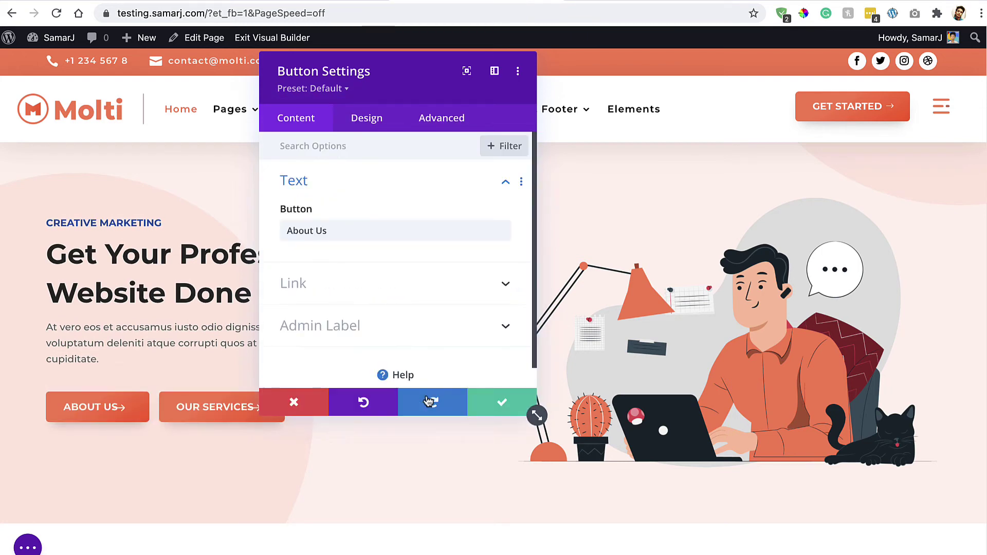
{"action": "left_click", "coordinate": [487, 400]}
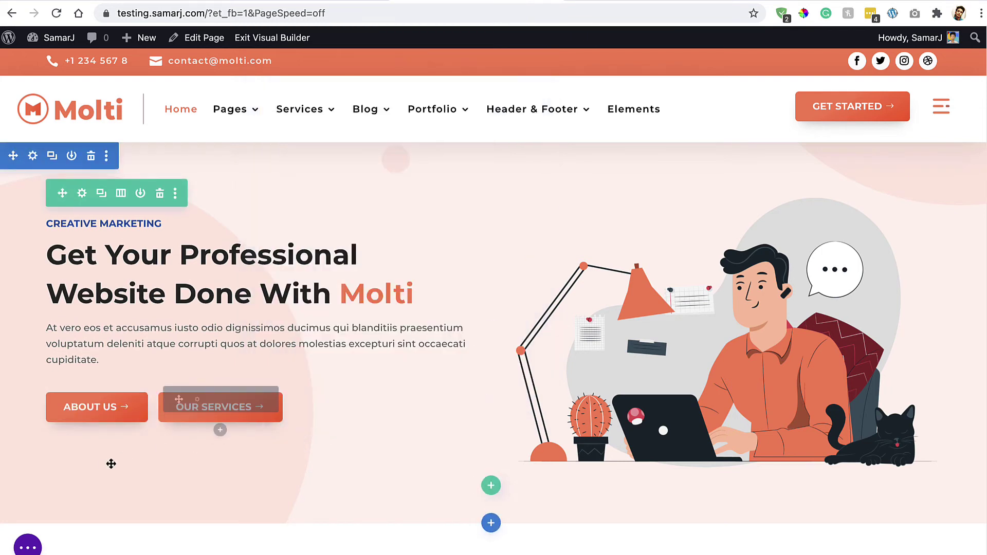
Check the restyled buttons down the homepage, then exit the Visual Builder.
{"action": "scroll", "coordinate": [123, 449], "scroll_direction": "down", "scroll_amount": 3}
{"action": "scroll", "coordinate": [124, 447], "scroll_direction": "up", "scroll_amount": 1}
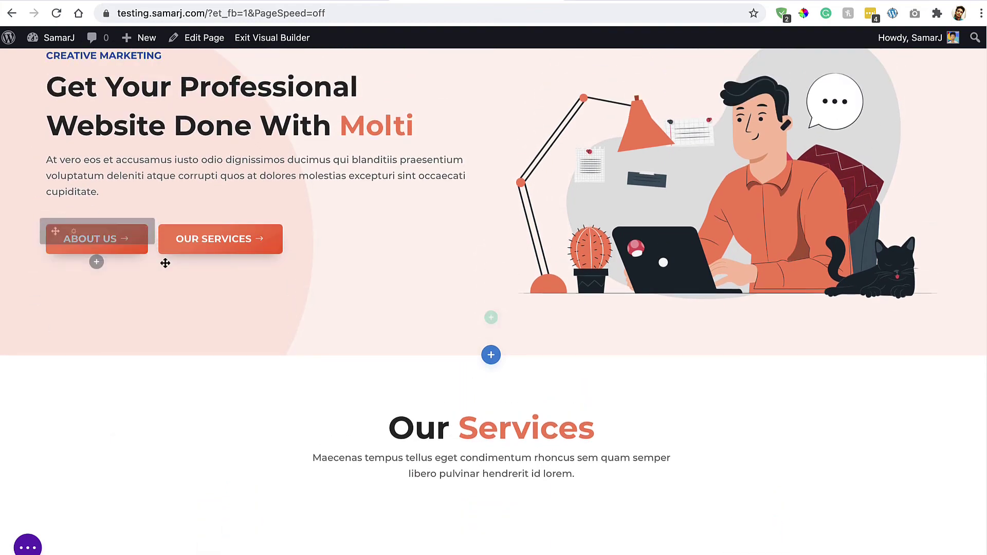
{"action": "scroll", "coordinate": [139, 321], "scroll_direction": "down", "scroll_amount": 10}
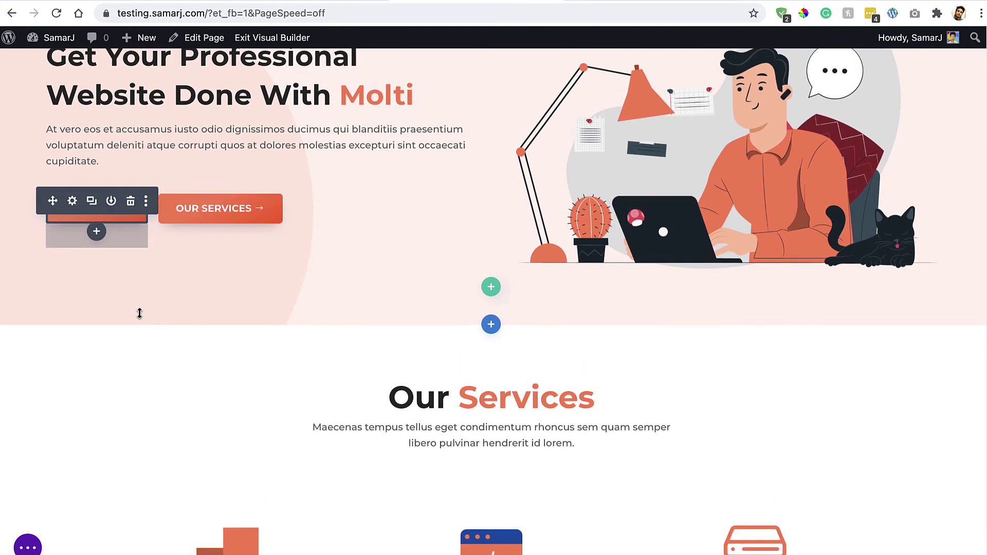
{"action": "scroll", "coordinate": [178, 347], "scroll_direction": "down", "scroll_amount": 15}
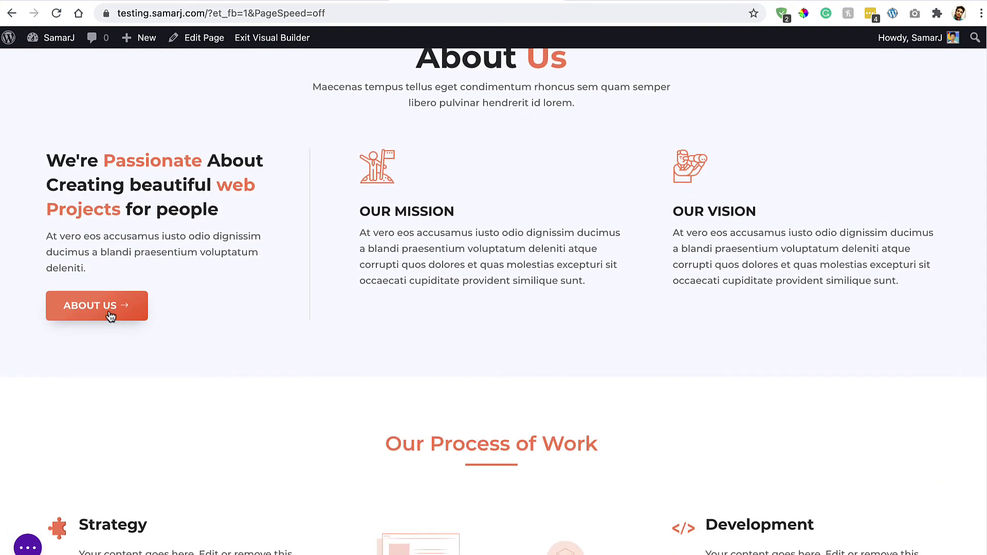
{"action": "scroll", "coordinate": [103, 342], "scroll_direction": "down", "scroll_amount": 10}
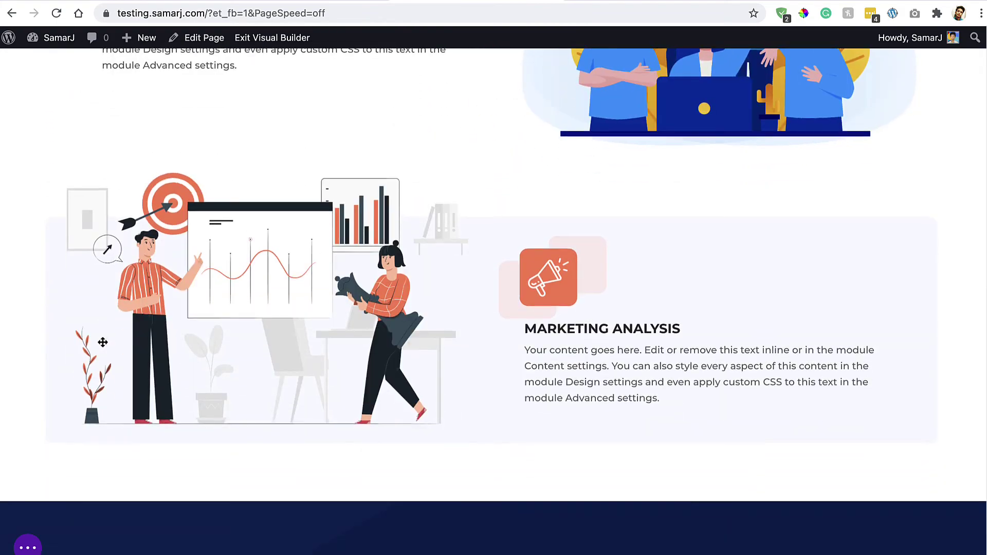
{"action": "scroll", "coordinate": [103, 342], "scroll_direction": "down", "scroll_amount": 5}
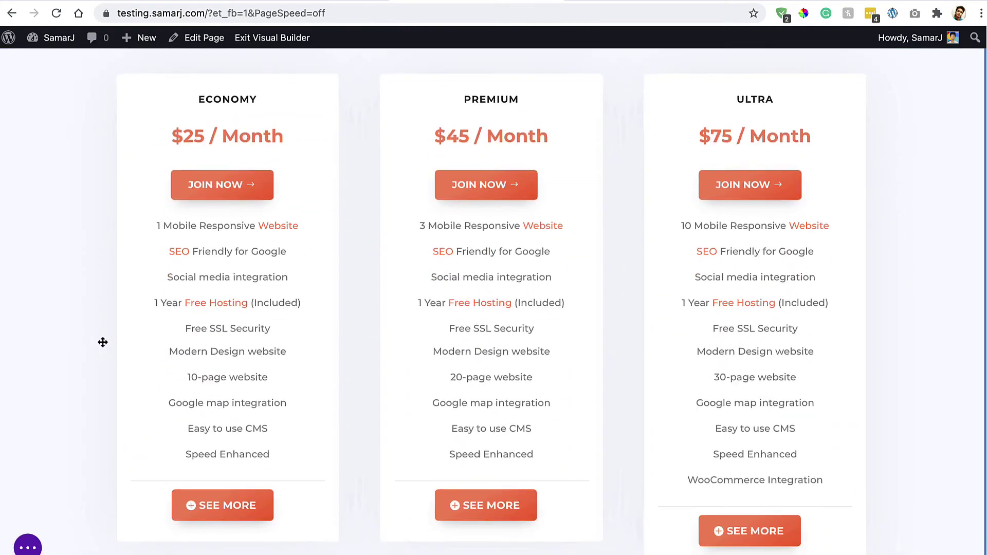
{"action": "left_click", "coordinate": [23, 521]}
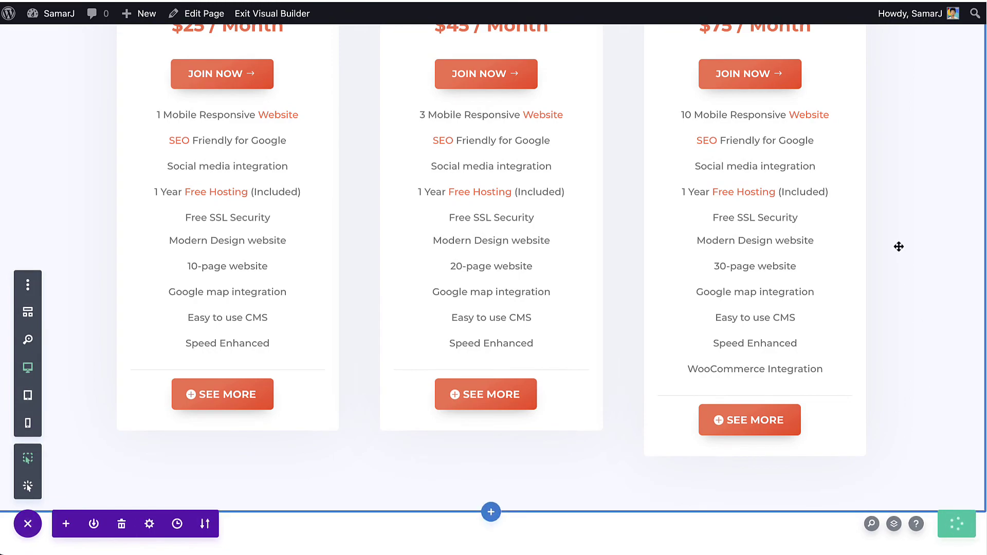
{"action": "scroll", "coordinate": [899, 247], "scroll_direction": "up", "scroll_amount": 20}
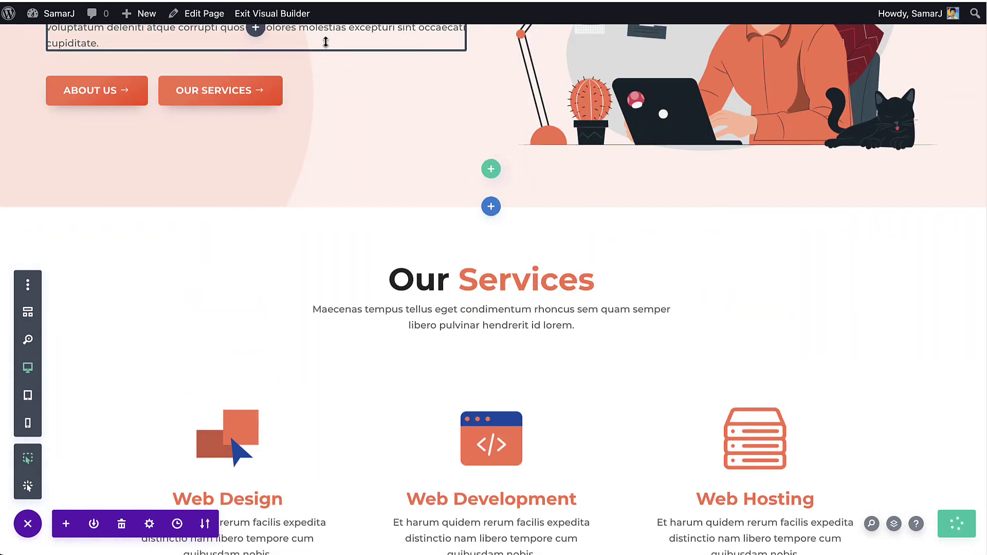
{"action": "left_click", "coordinate": [272, 21]}
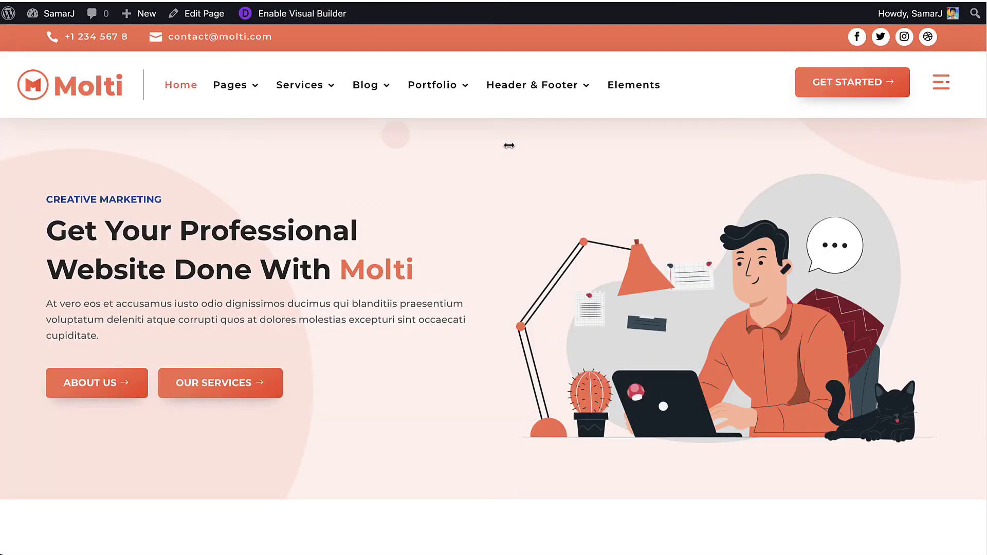
Toggle the hamburger services panel open and closed three times, then scroll the live homepage.
{"action": "mouse_move", "coordinate": [529, 110]}
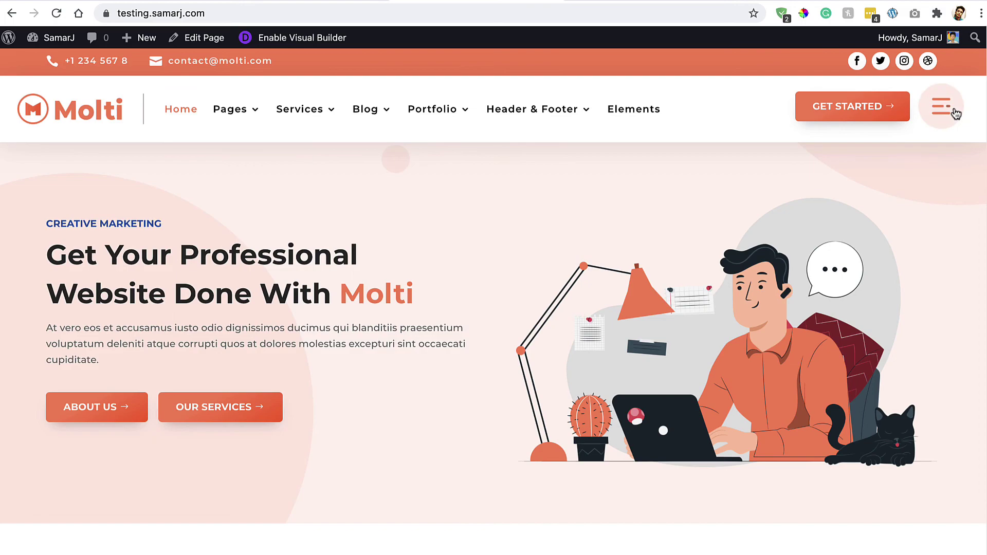
{"action": "left_click", "coordinate": [954, 113]}
{"action": "left_click", "coordinate": [955, 113]}
{"action": "left_click", "coordinate": [954, 113]}
{"action": "left_click", "coordinate": [955, 114]}
{"action": "left_click", "coordinate": [955, 113]}
{"action": "left_click", "coordinate": [954, 114]}
{"action": "scroll", "coordinate": [659, 284], "scroll_direction": "down", "scroll_amount": 10}
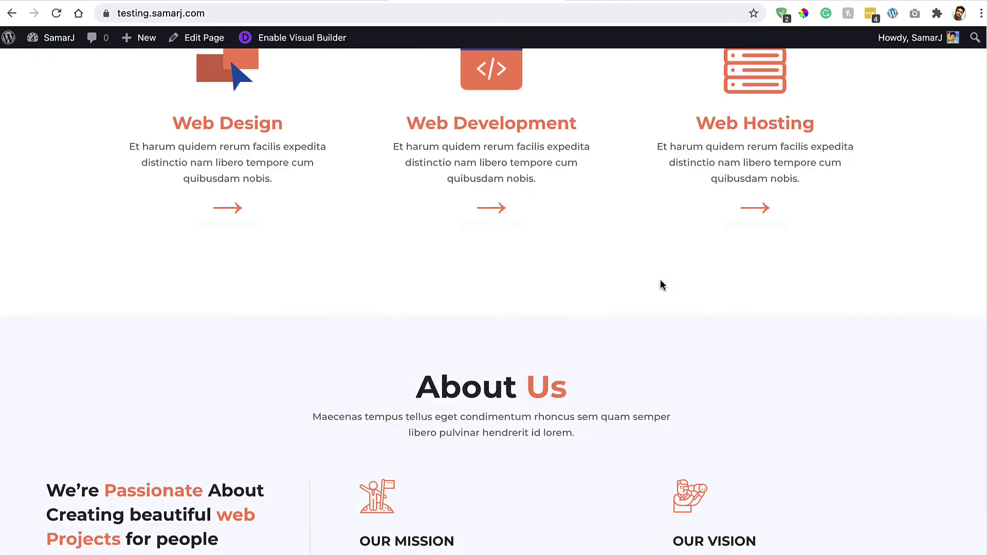
{"action": "scroll", "coordinate": [661, 285], "scroll_direction": "up", "scroll_amount": 5}
{"action": "scroll", "coordinate": [661, 285], "scroll_direction": "up", "scroll_amount": 6}
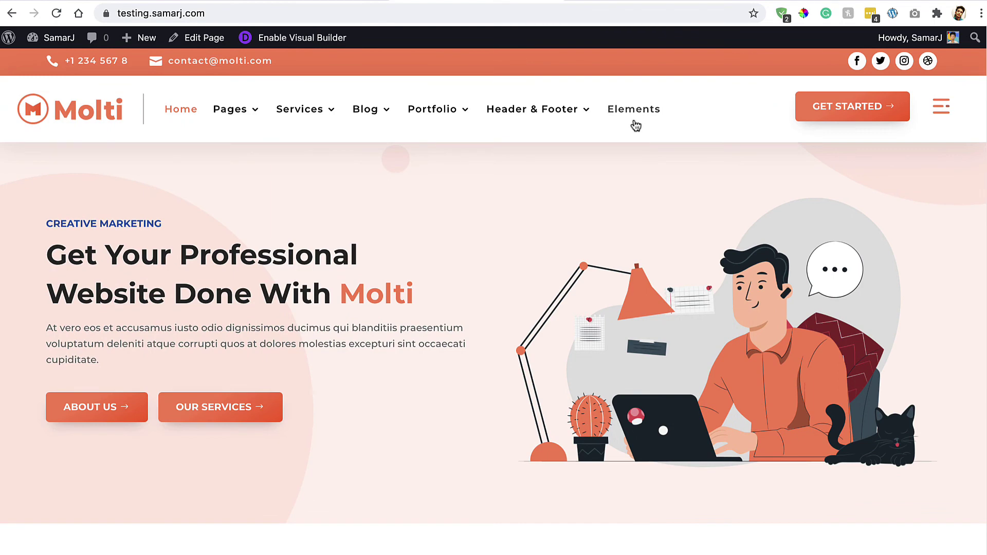
{"action": "left_click", "coordinate": [636, 126]}
{"action": "scroll", "coordinate": [636, 126], "scroll_direction": "down", "scroll_amount": 2}
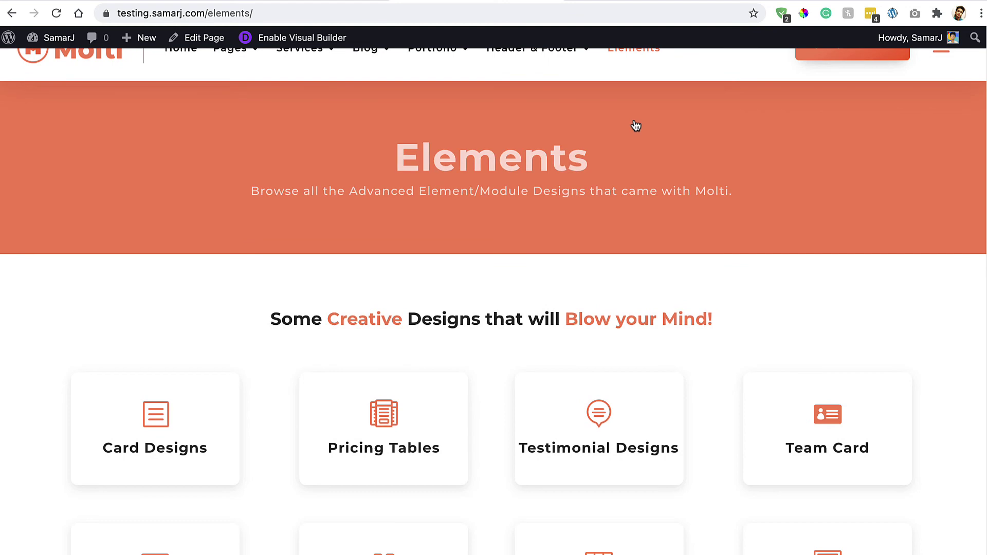
{"action": "scroll", "coordinate": [636, 126], "scroll_direction": "down", "scroll_amount": 5}
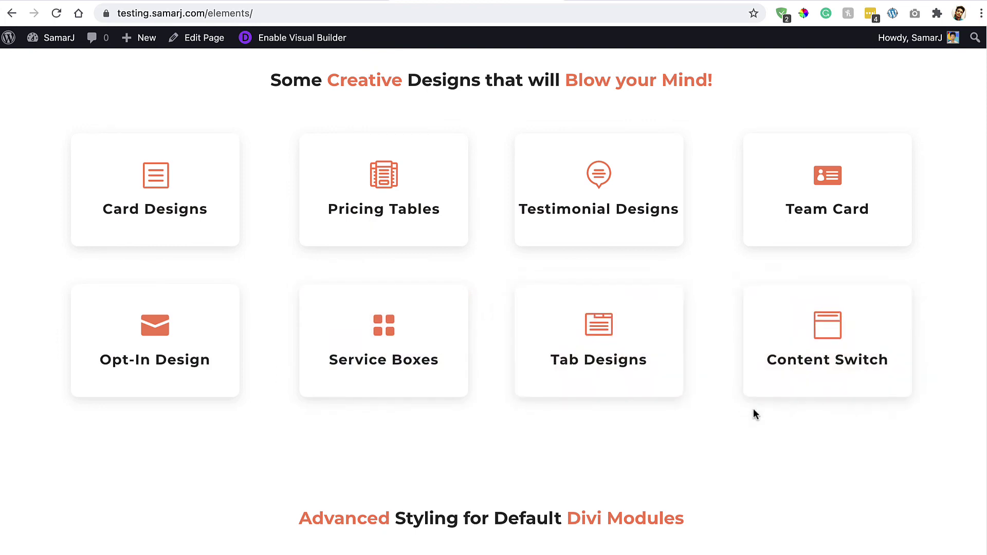
{"action": "scroll", "coordinate": [754, 409], "scroll_direction": "down", "scroll_amount": 1}
{"action": "scroll", "coordinate": [784, 348], "scroll_direction": "down", "scroll_amount": 5}
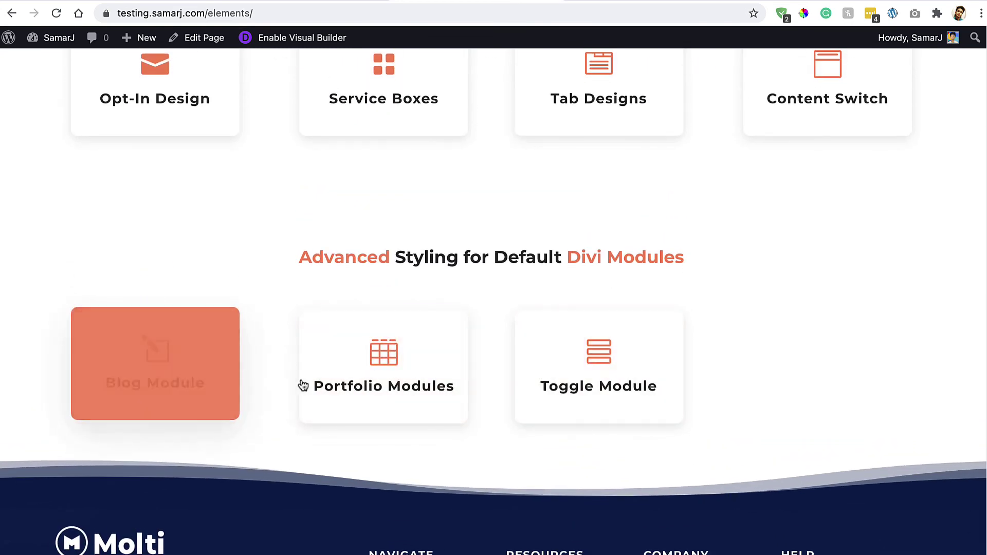
{"action": "left_click", "coordinate": [639, 343]}
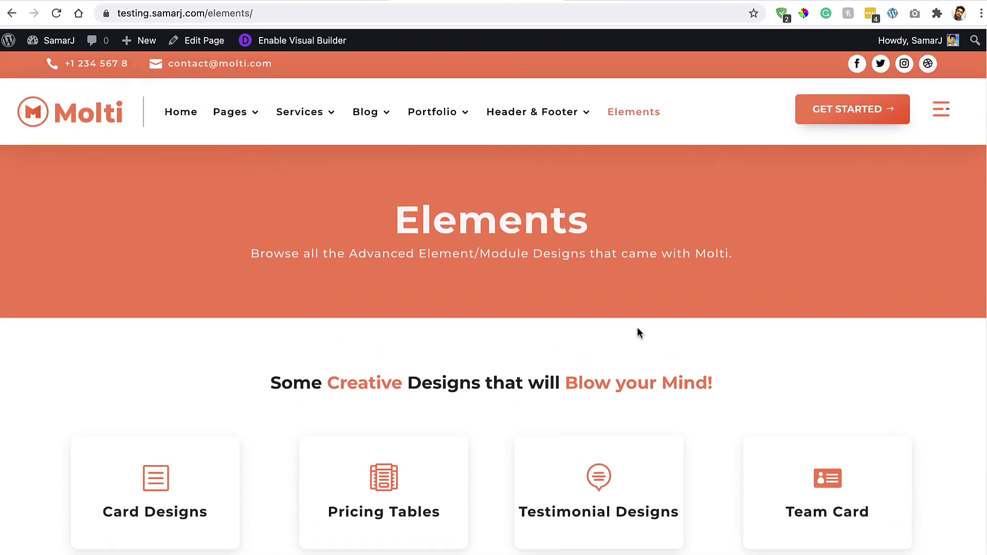
{"action": "left_click", "coordinate": [181, 124]}
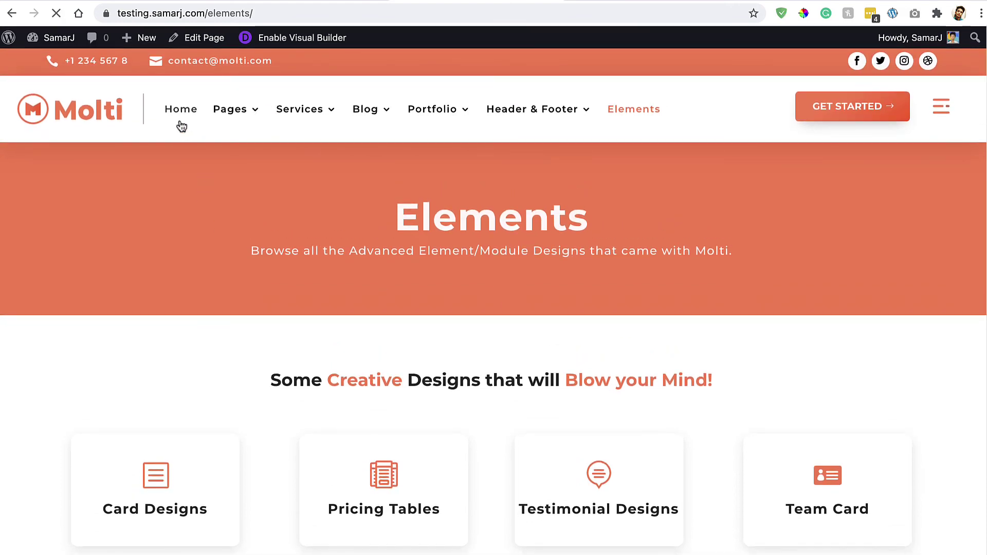